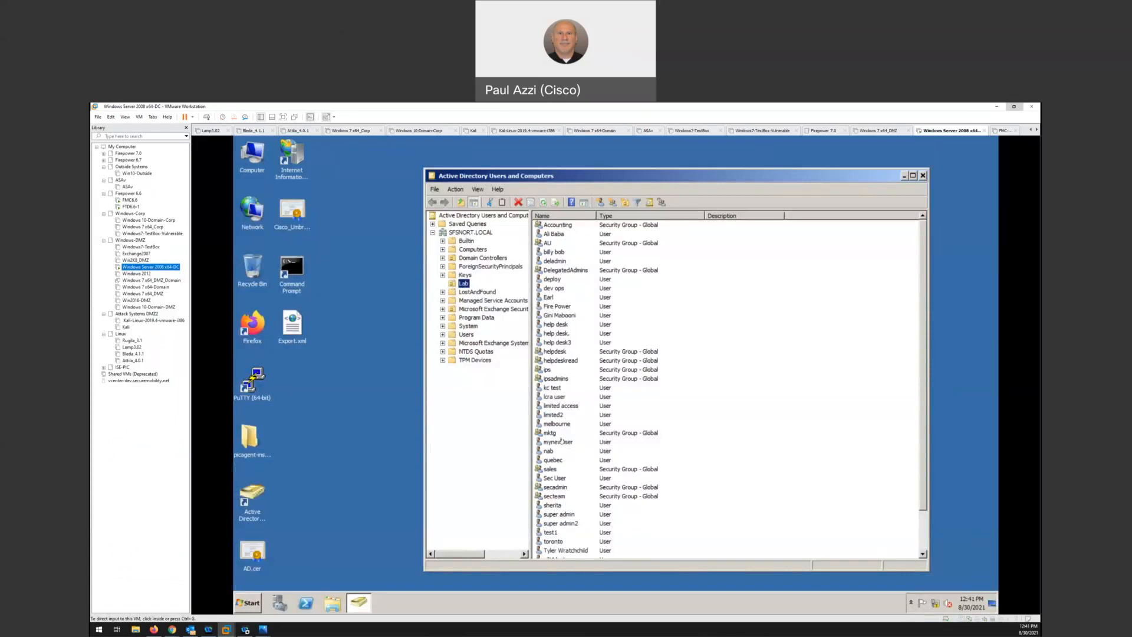
Examine the Fire Power and Sec User accounts and the secteam security group in the Lab organizational unit
left_click(545, 312)
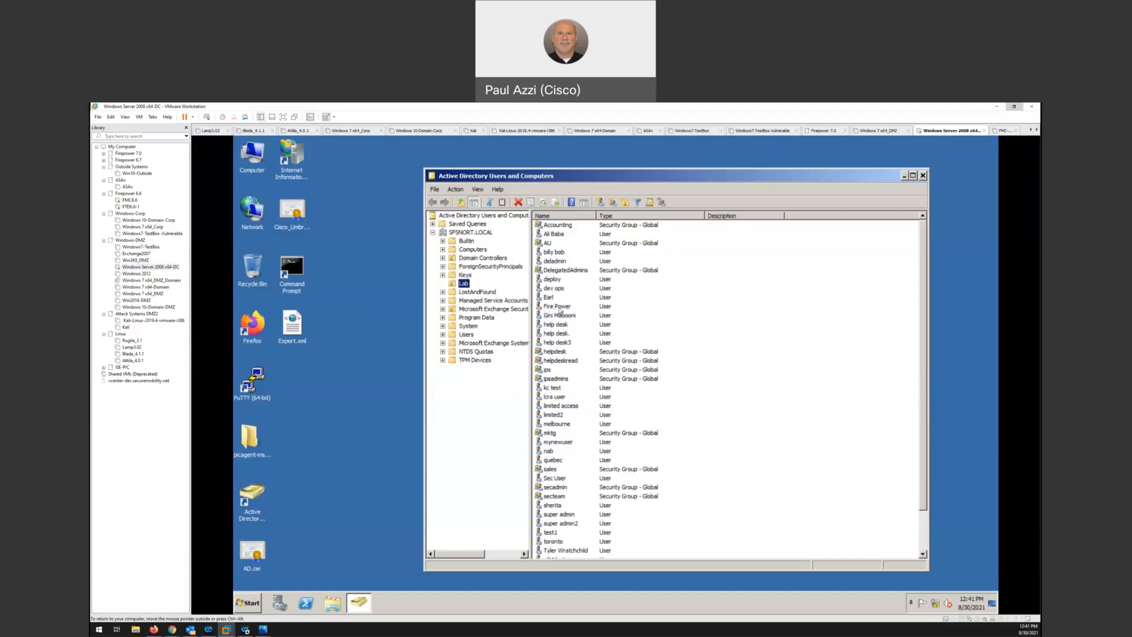
left_click(560, 311)
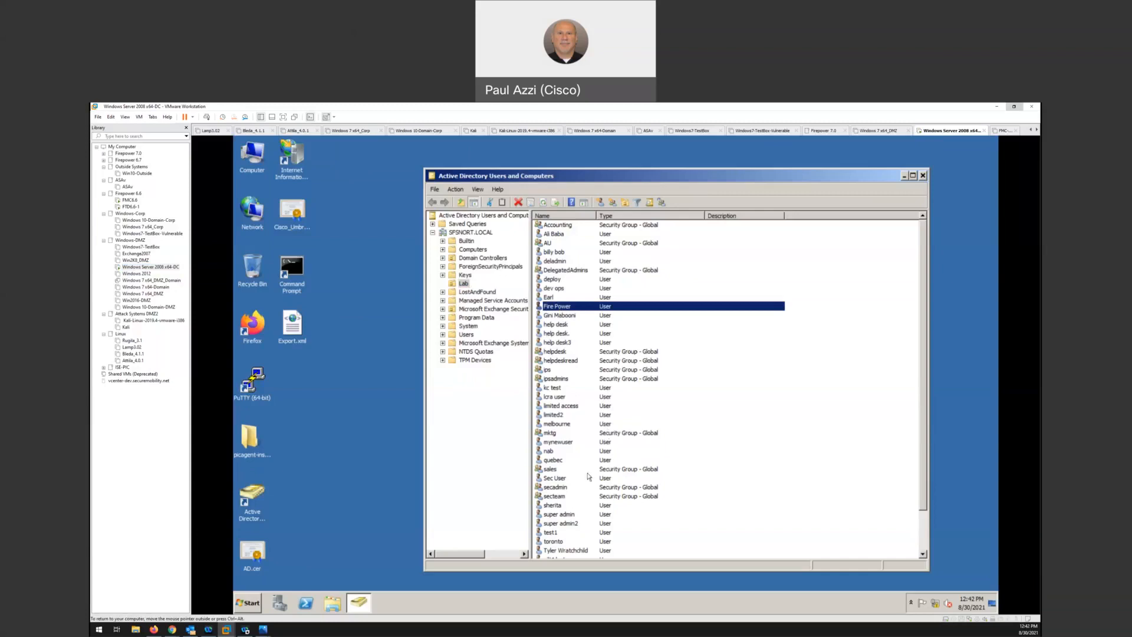
left_click(559, 479)
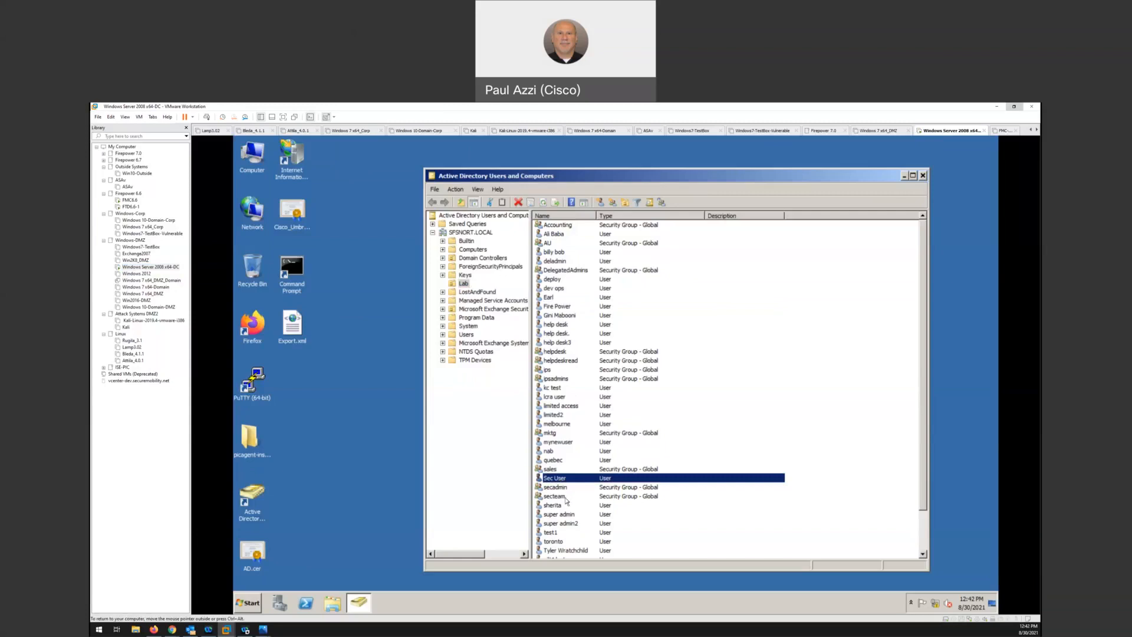
left_click(566, 498)
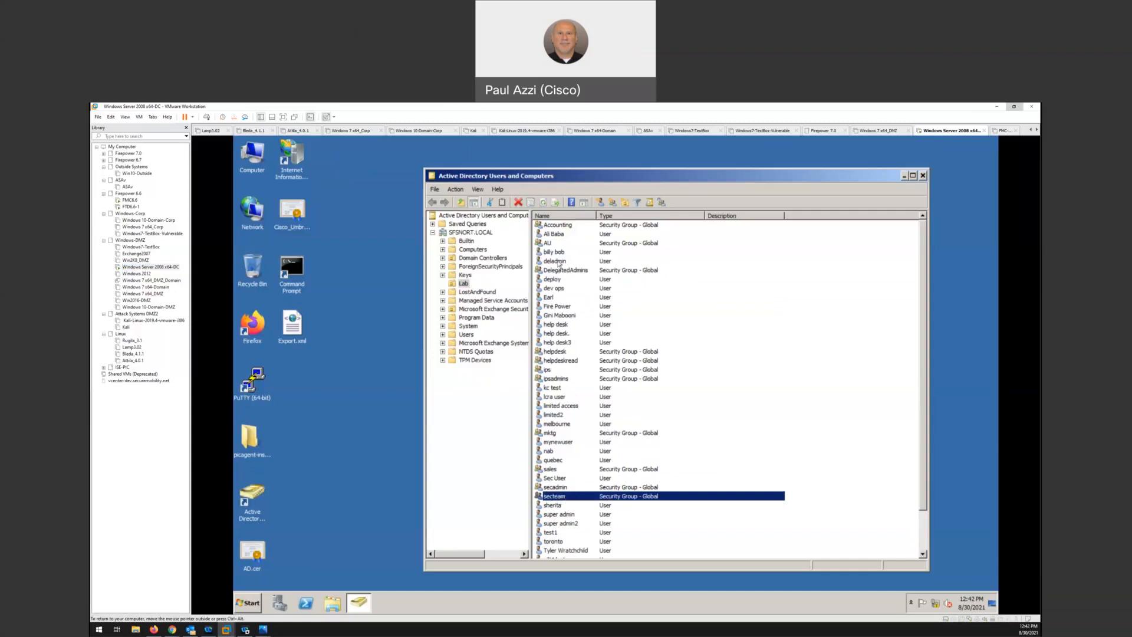
left_click(569, 307)
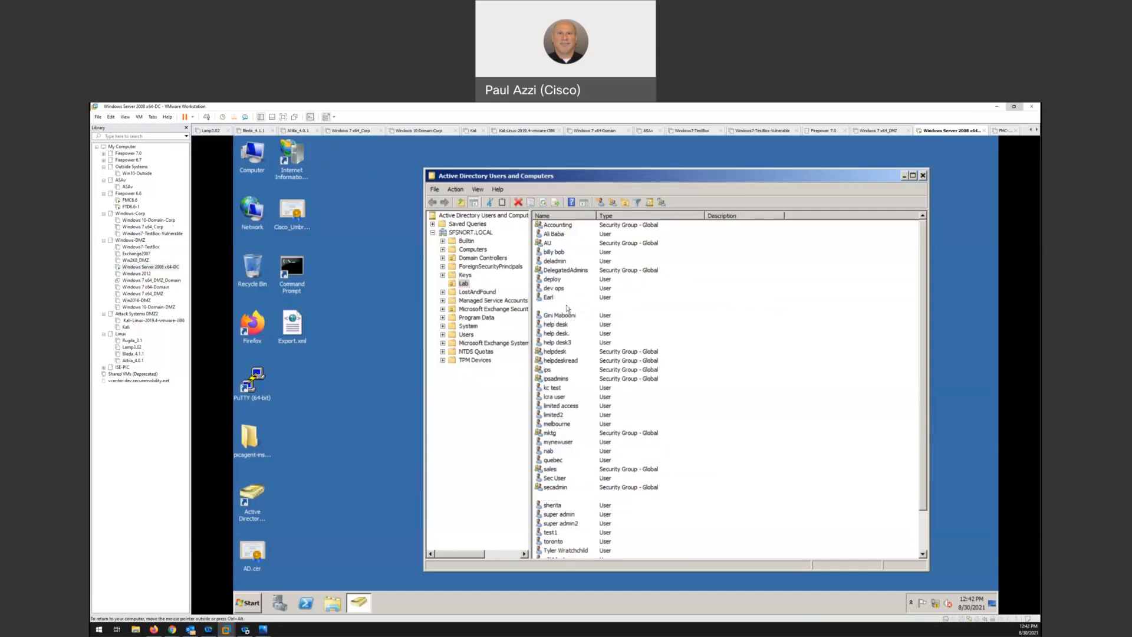
left_click(564, 478)
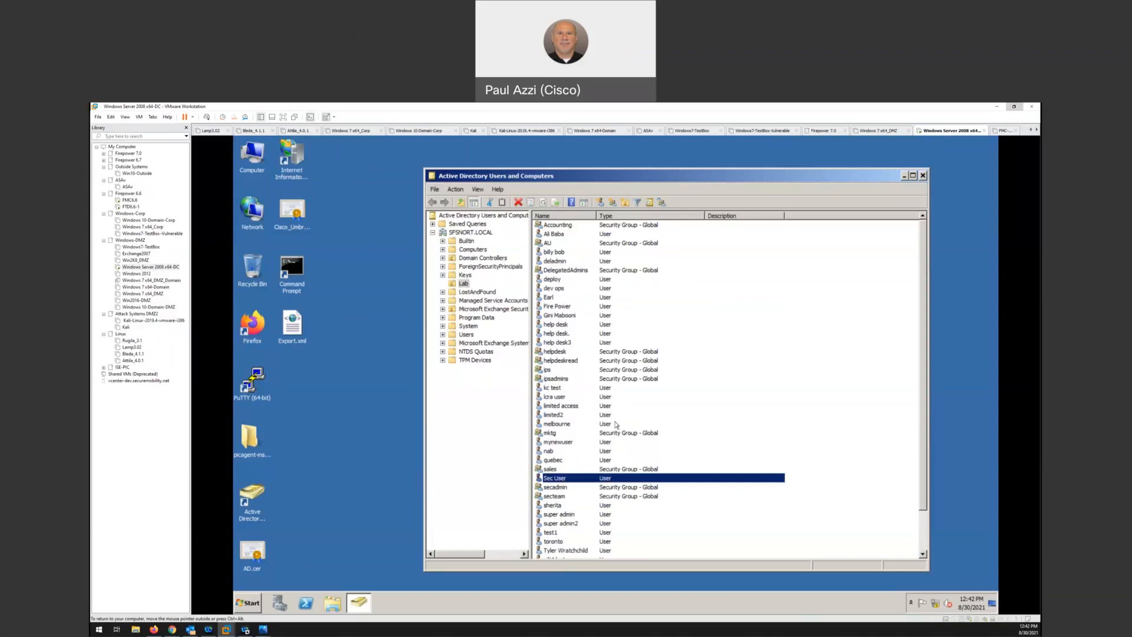
left_click(572, 309)
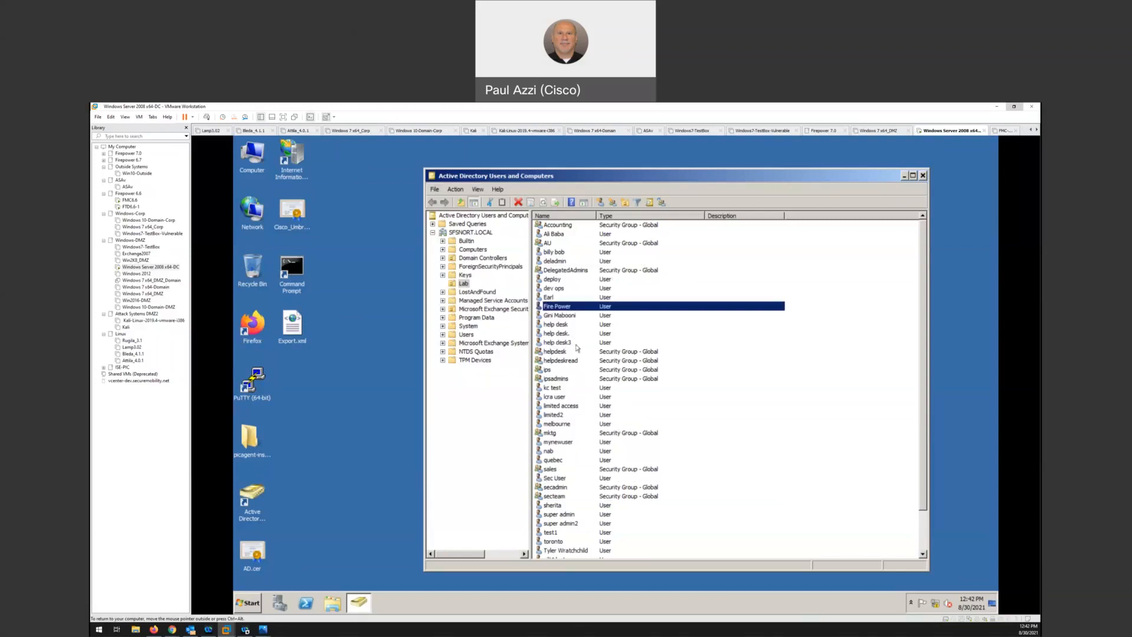
left_click(570, 479)
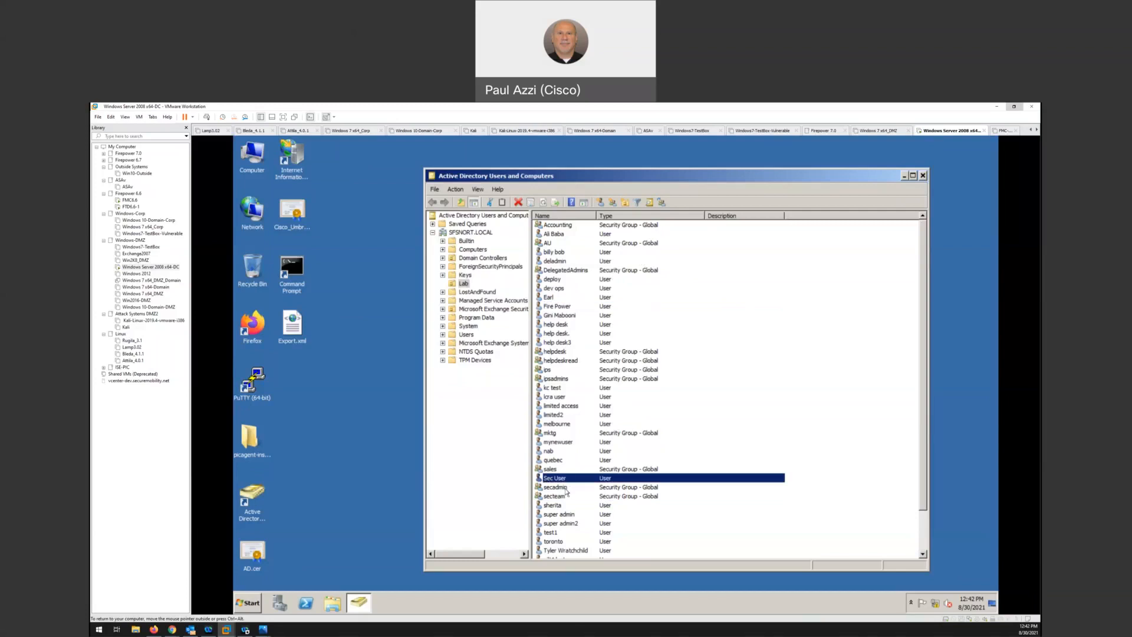
left_click(561, 497)
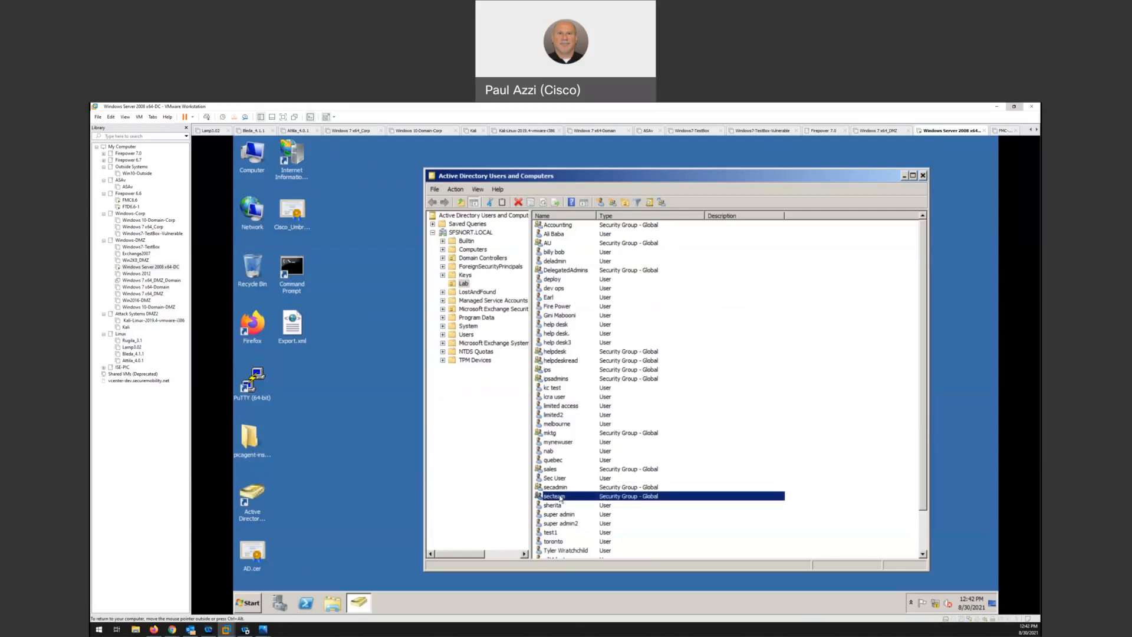
Switch to Firepower Management Center and start a new external authentication object in the user management settings
left_click(997, 108)
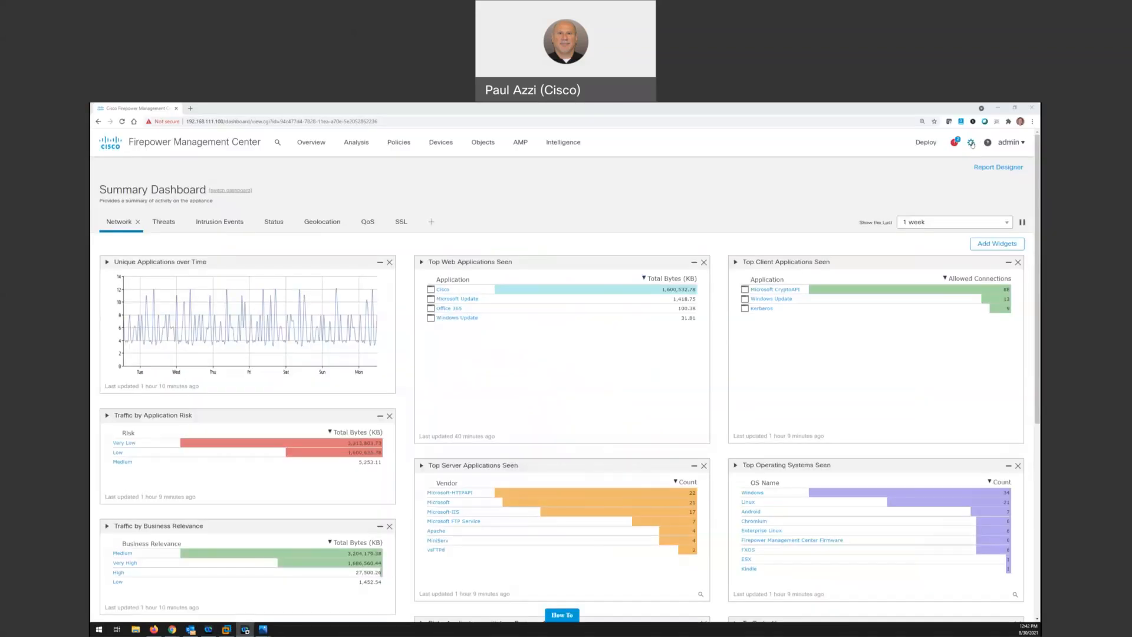
left_click(971, 143)
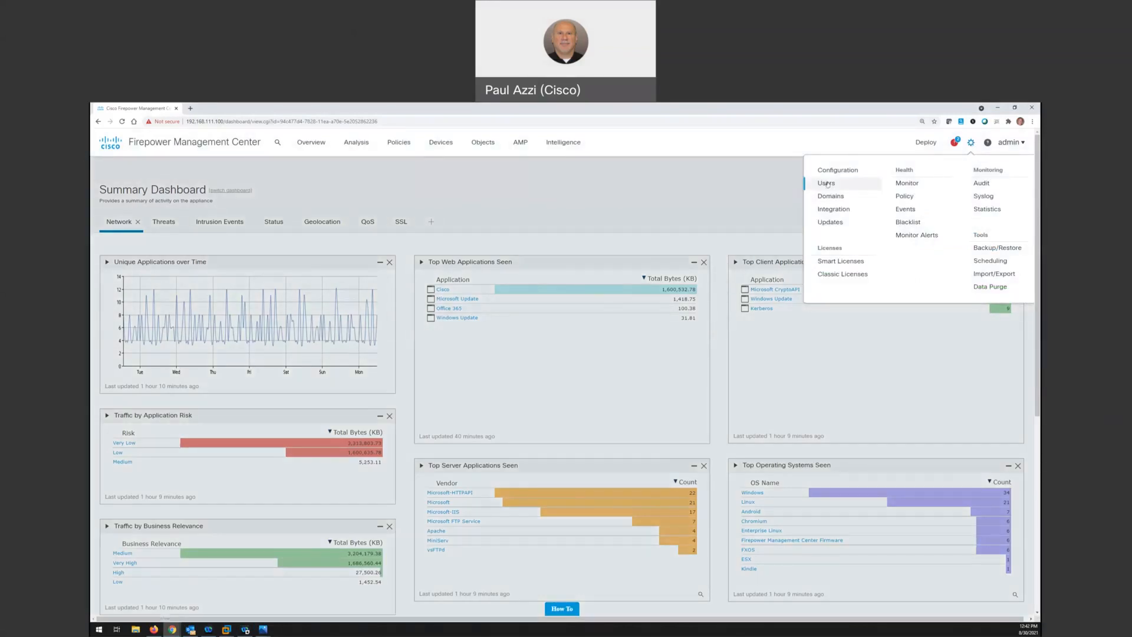
left_click(827, 184)
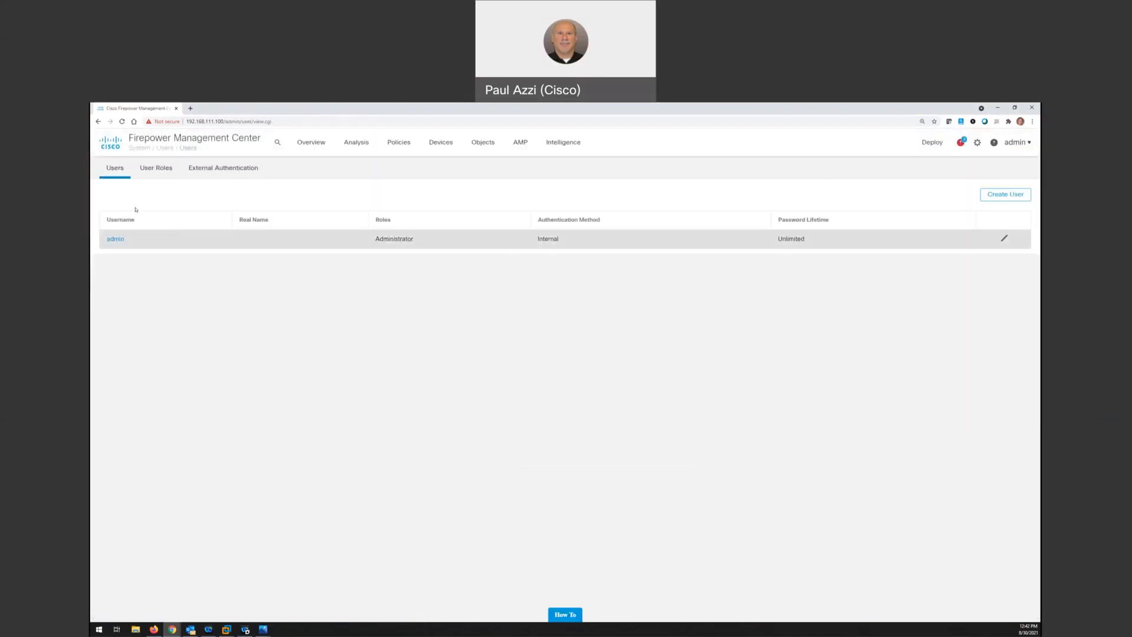
left_click(217, 171)
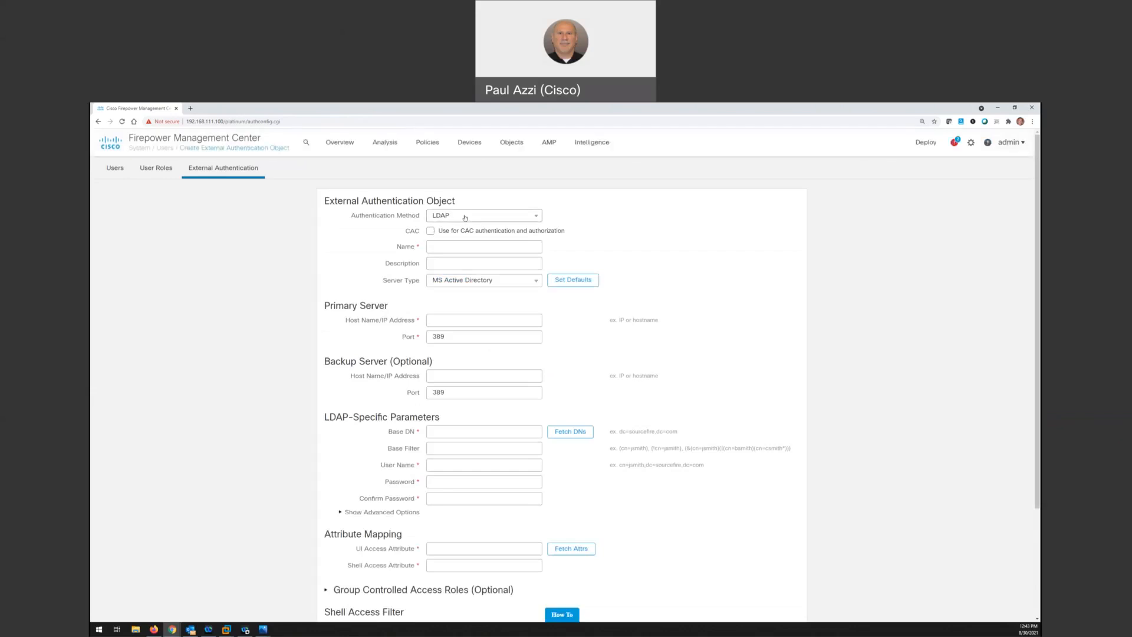
Name the external authentication object AD-ExternalAuth
left_click(431, 266)
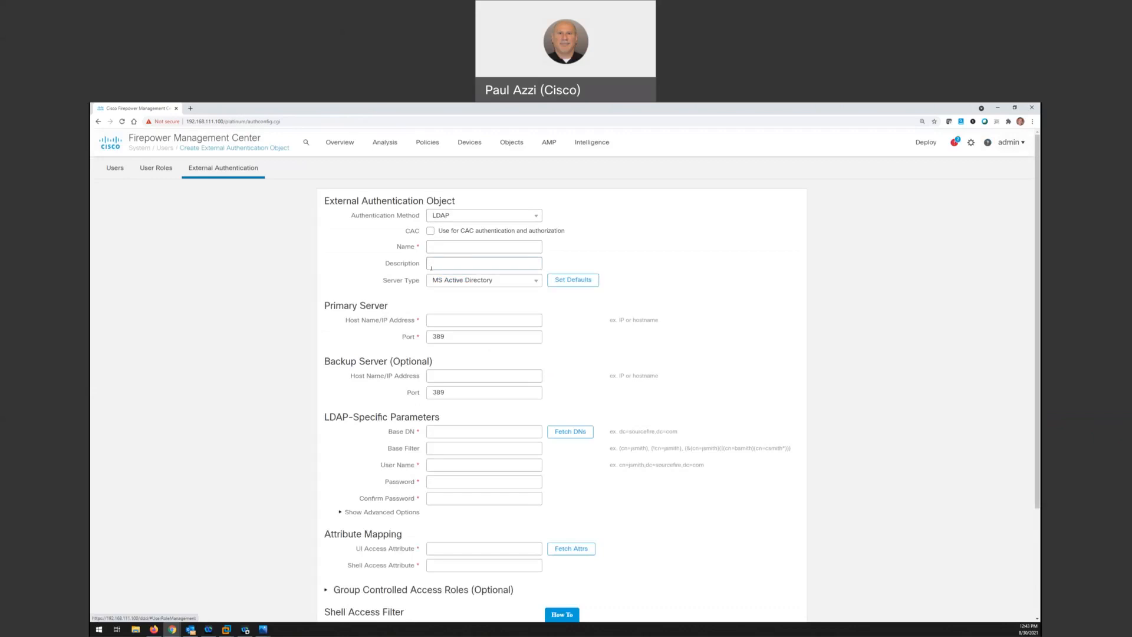
key("shift+Tab")
type("AD")
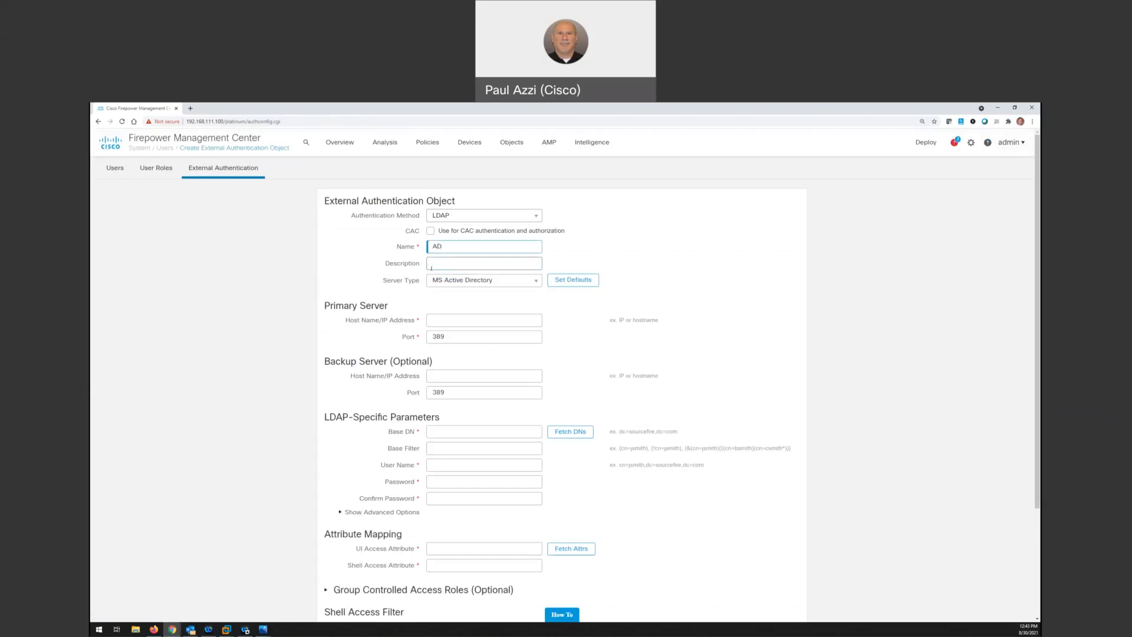
type("-ExternalAuth")
Expand the group controlled access roles and examine the server, LDAP, attribute mapping, role and shell access settings
scroll(563, 335, "down", 1)
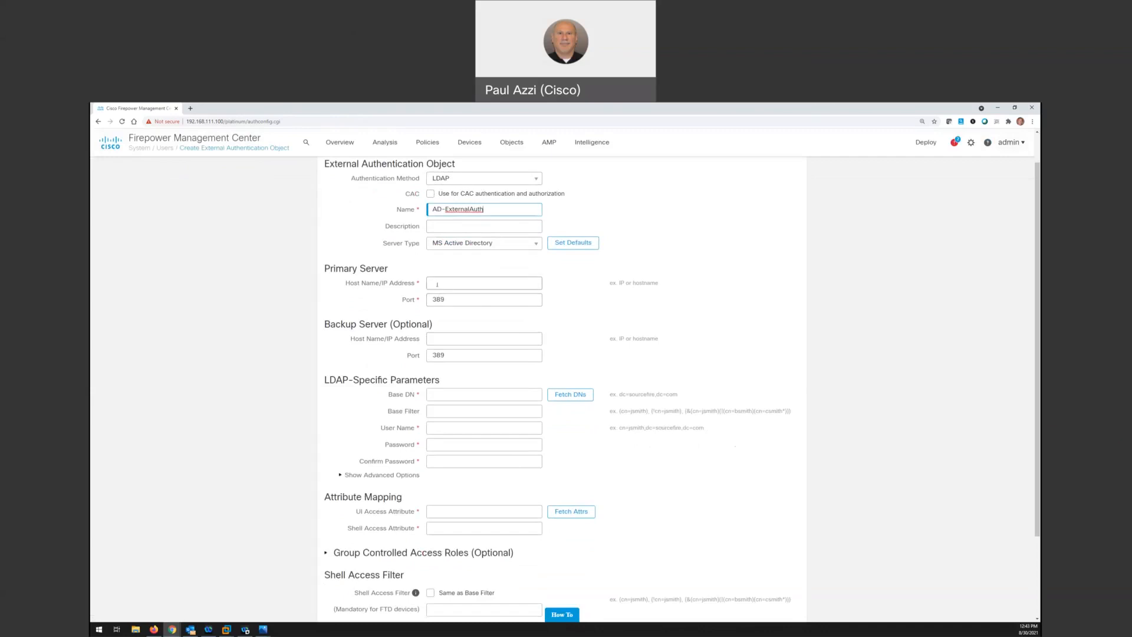
scroll(437, 284, "down", 1)
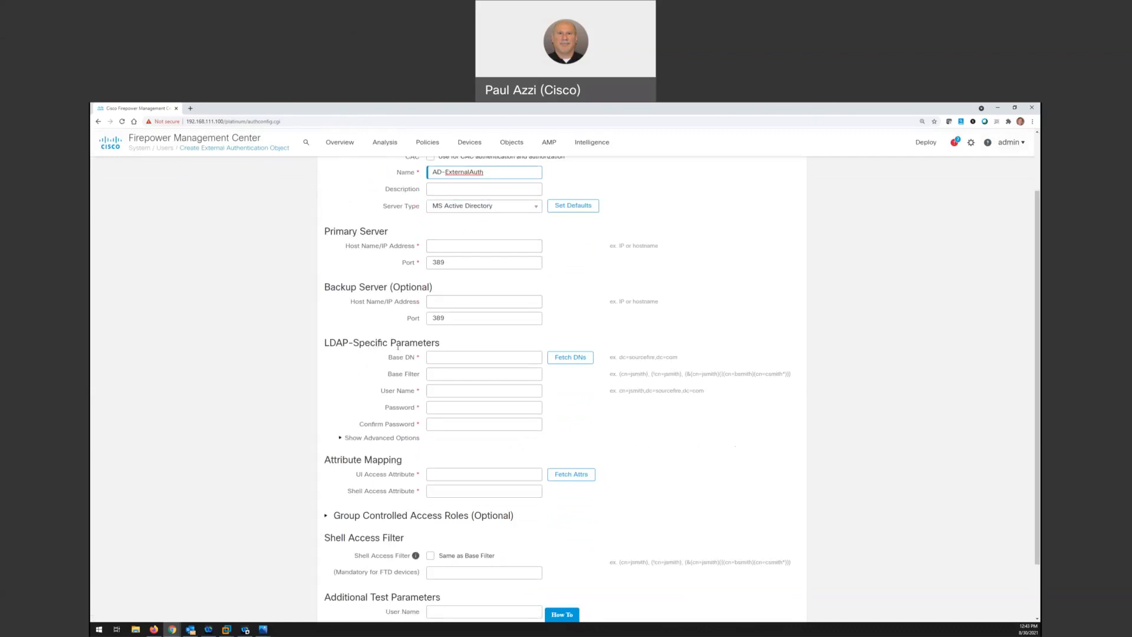
scroll(398, 348, "down", 1)
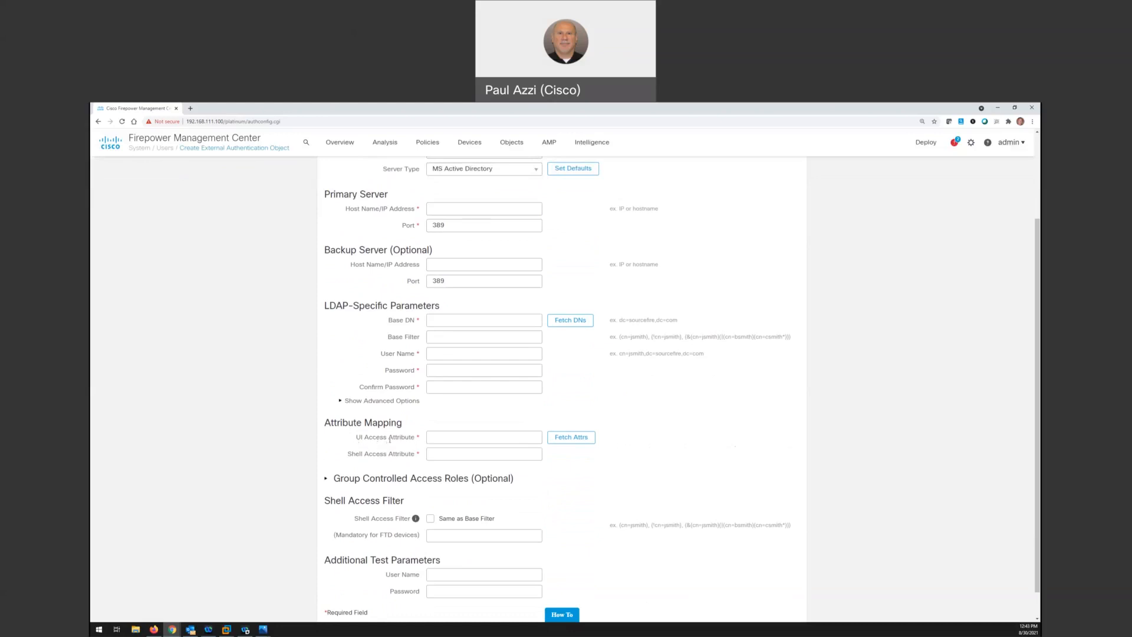
scroll(389, 440, "down", 1)
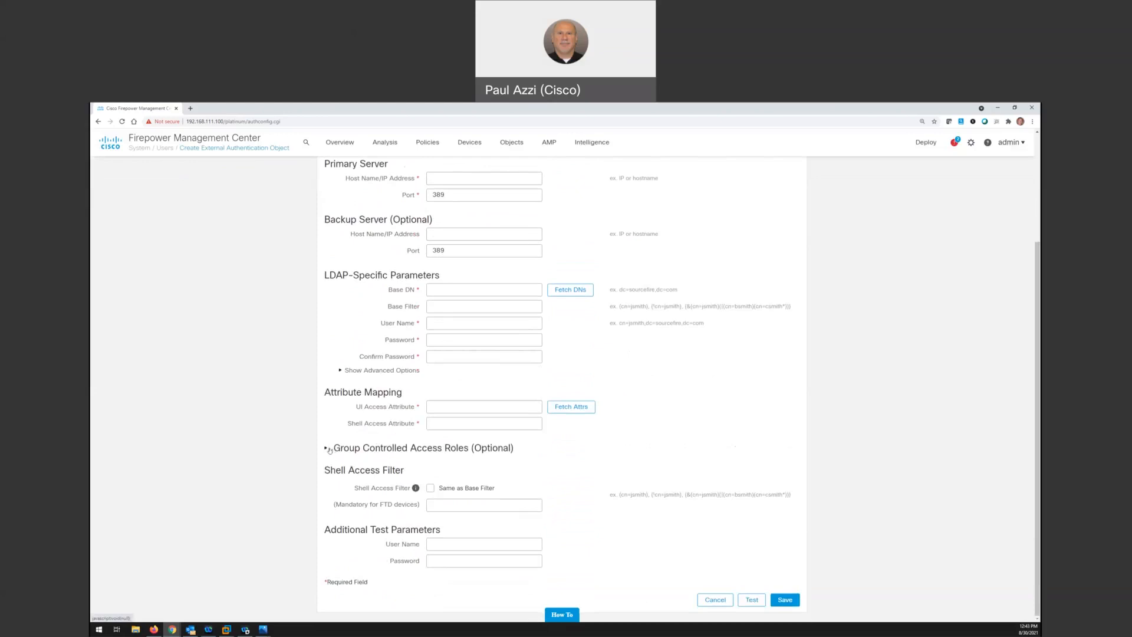
left_click(398, 448)
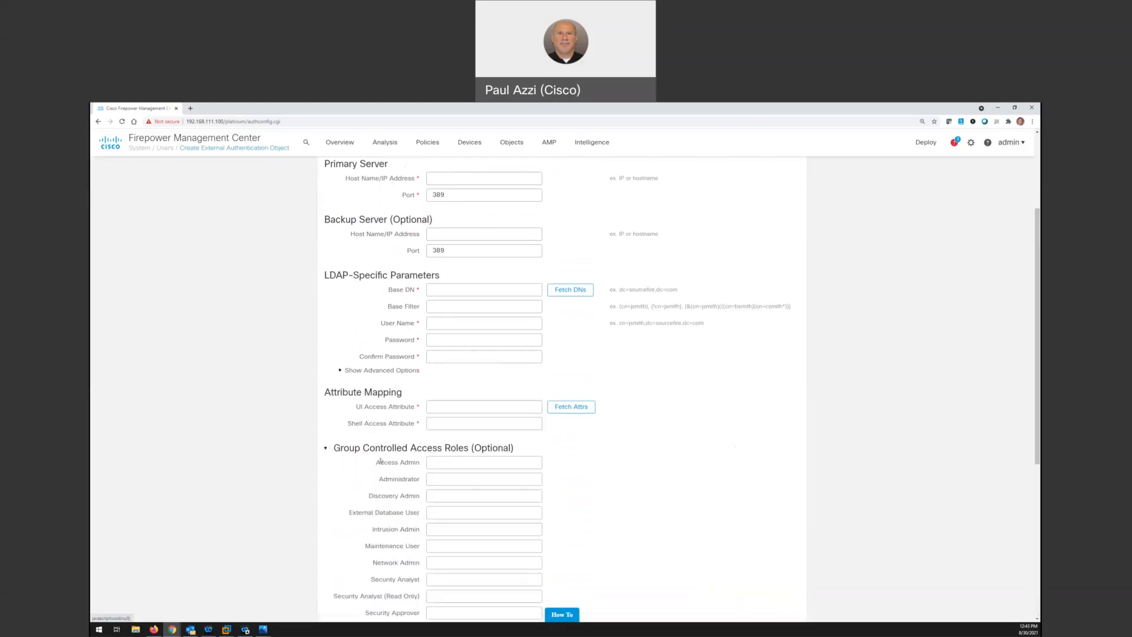
scroll(424, 460, "down", 1)
scroll(424, 460, "down", 1)
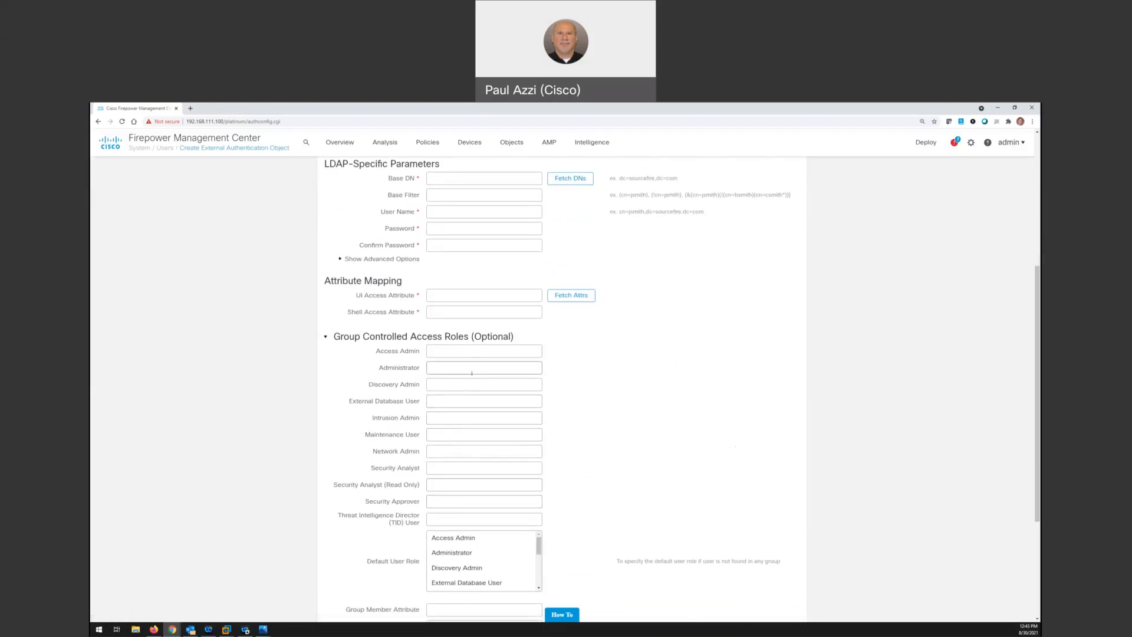
scroll(472, 378, "down", 1)
scroll(472, 426, "down", 1)
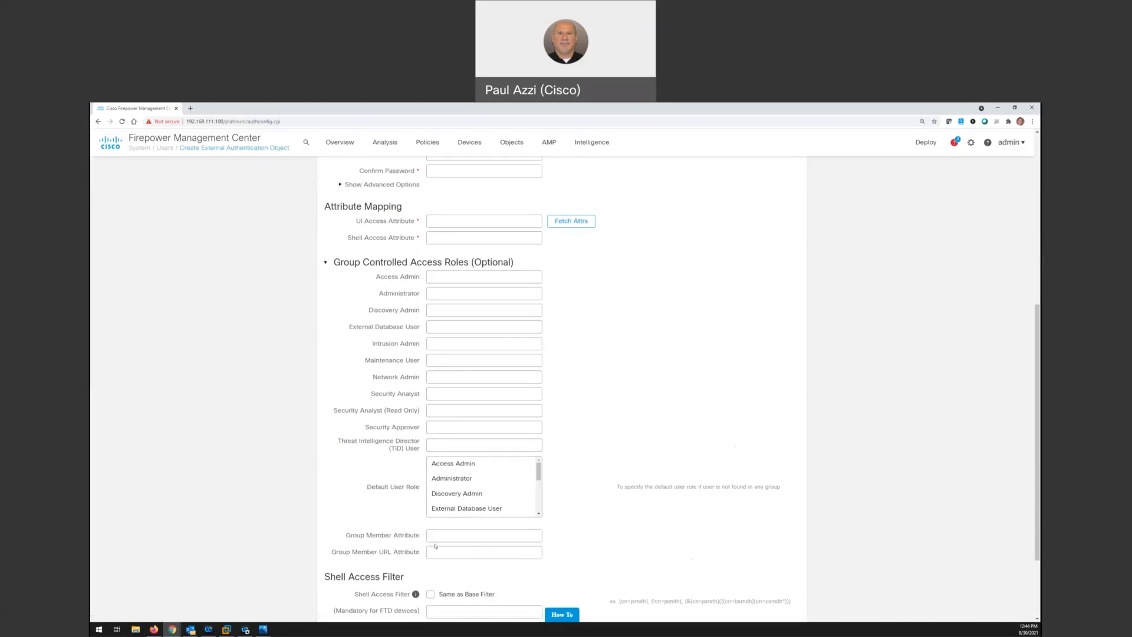
scroll(436, 545, "down", 1)
scroll(442, 536, "up", 6)
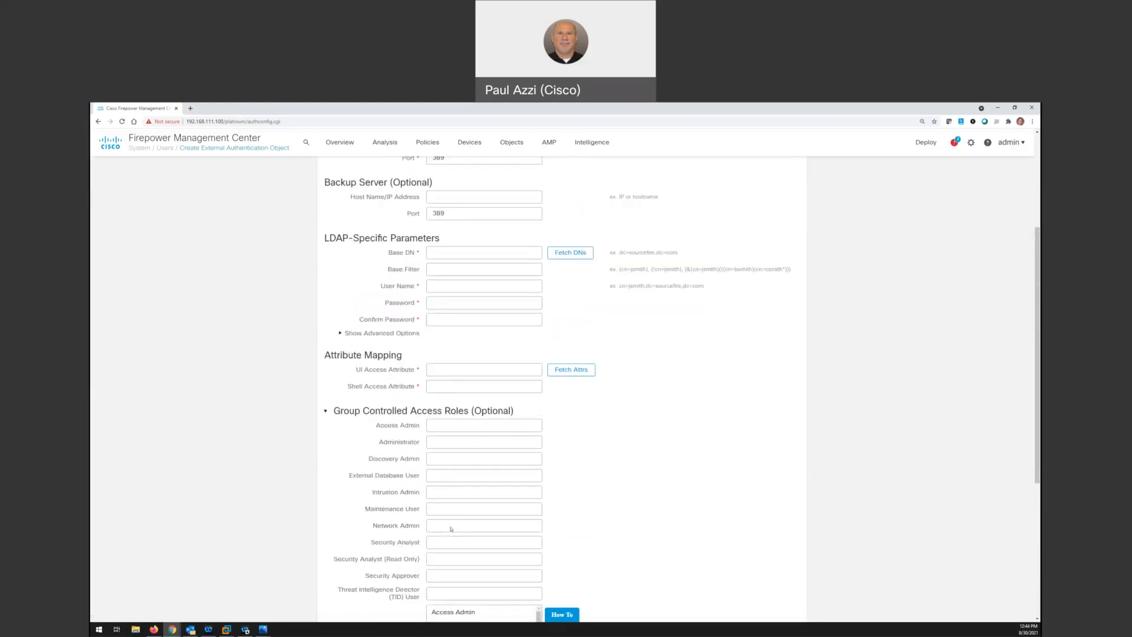
scroll(449, 527, "up", 1)
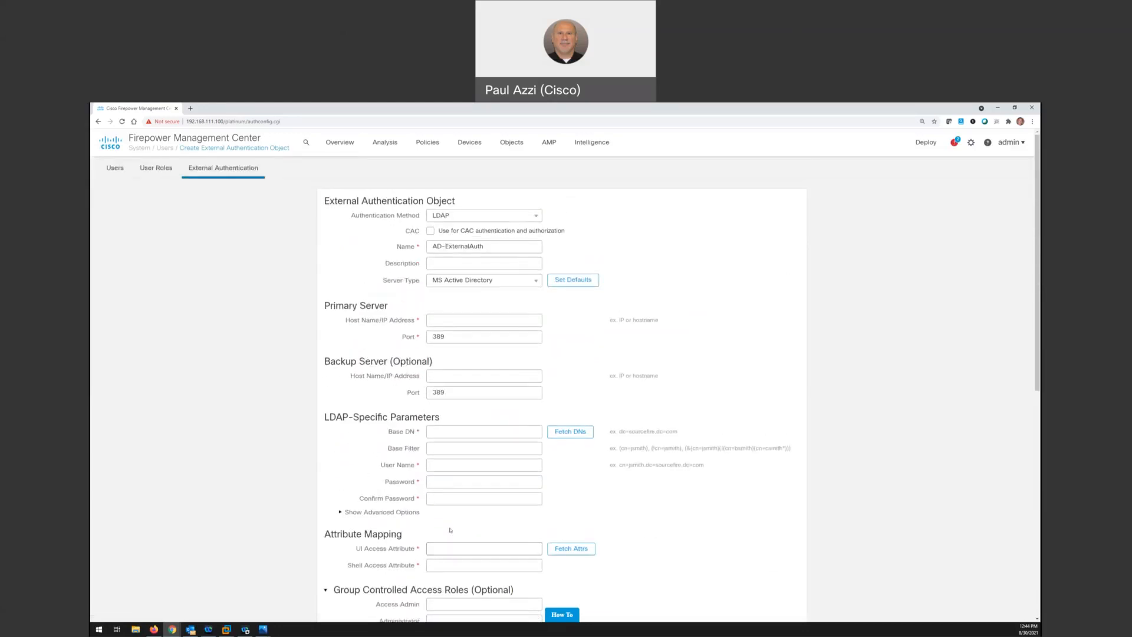
Review the available authentication methods and server types, keeping LDAP and MS Active Directory selected
left_click(537, 217)
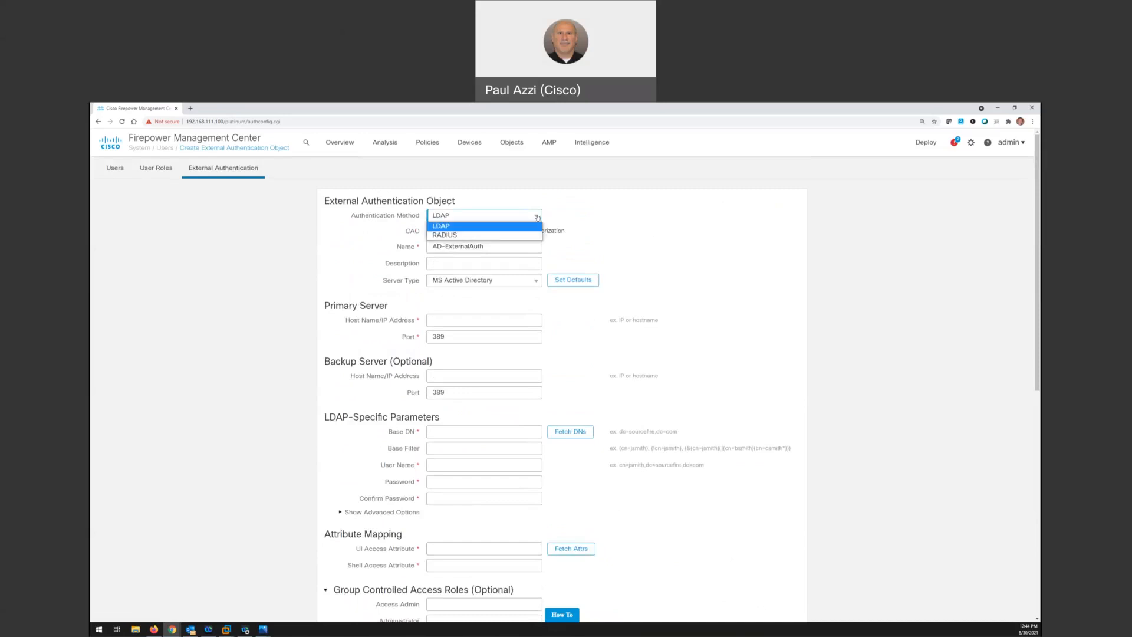
left_click(579, 228)
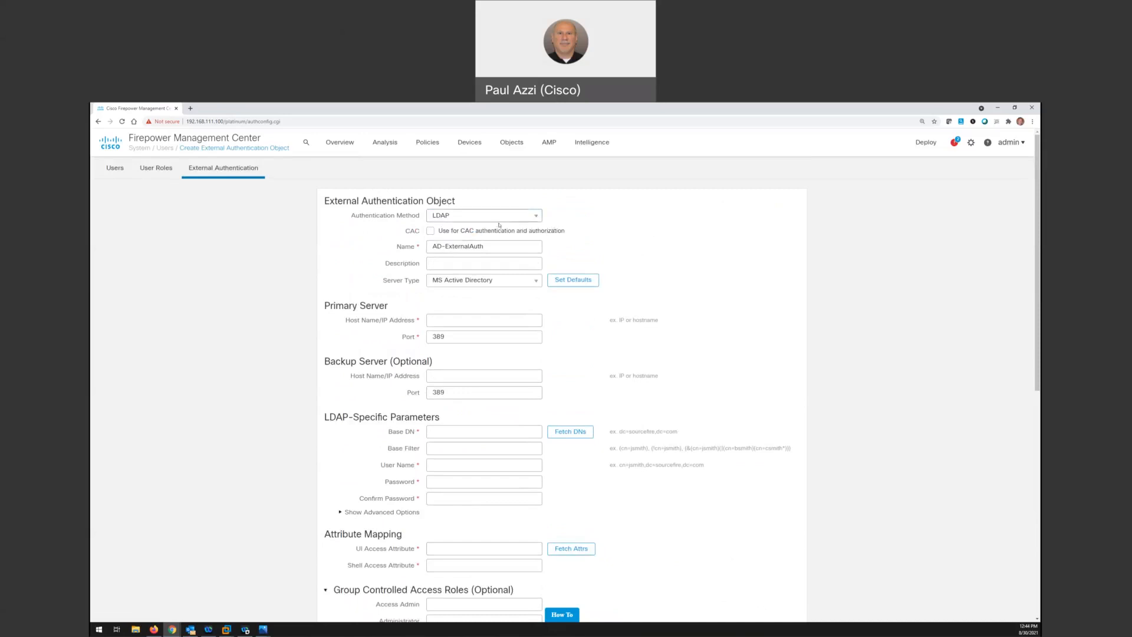
left_click(538, 281)
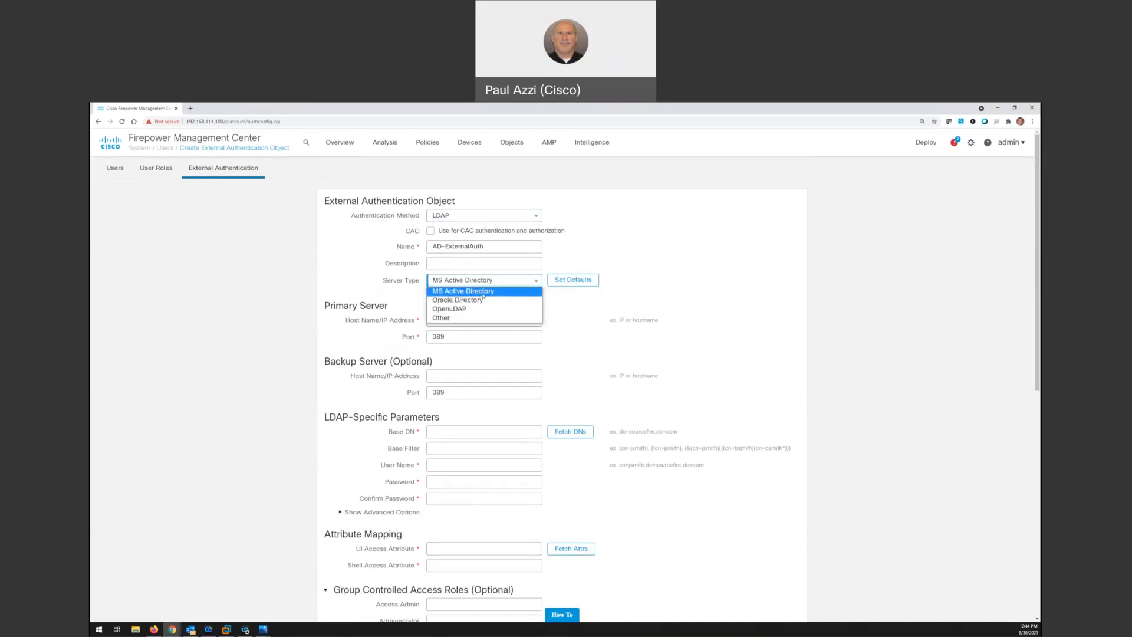
left_click(629, 278)
Apply the default values for the MS Active Directory server type and review the attribute mapping and group member attribute
scroll(526, 445, "down", 2)
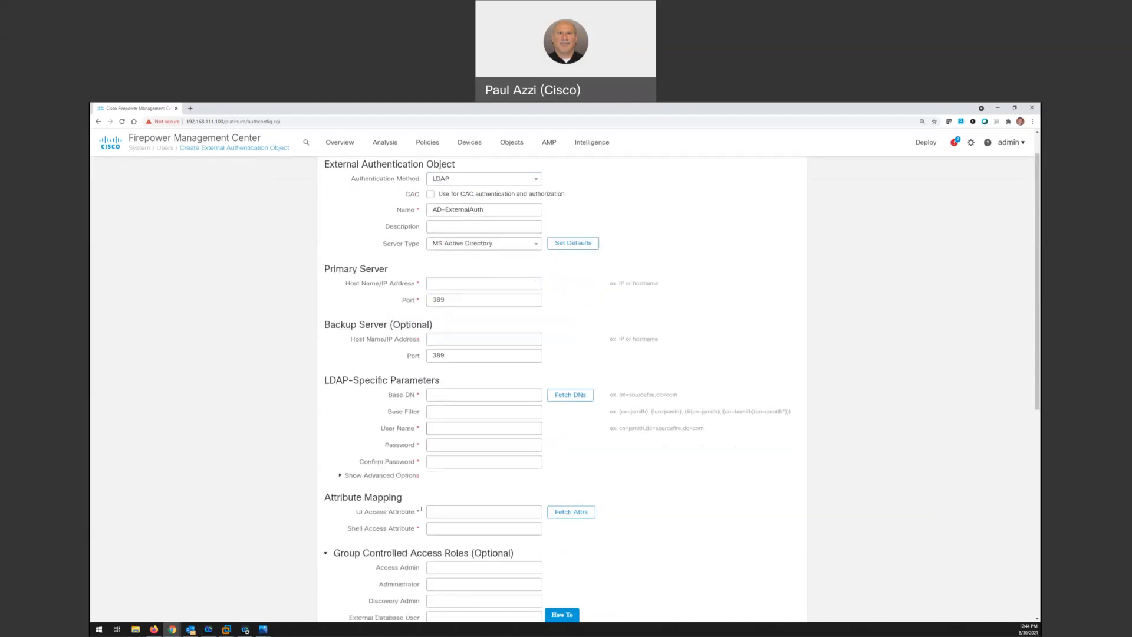
scroll(377, 509, "down", 4)
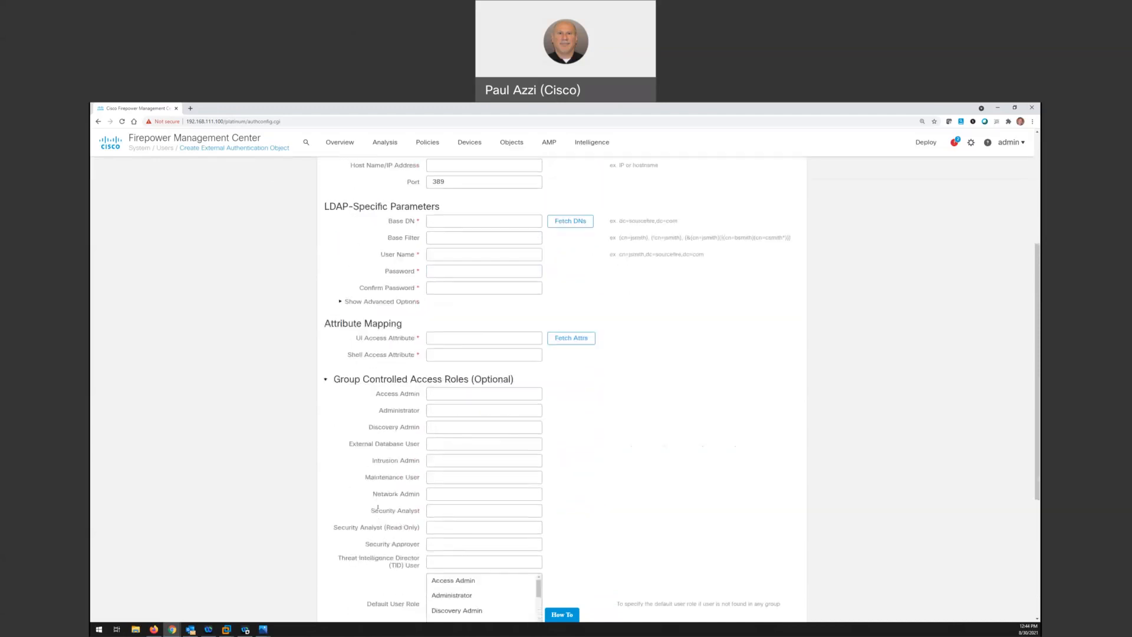
scroll(386, 541, "down", 1)
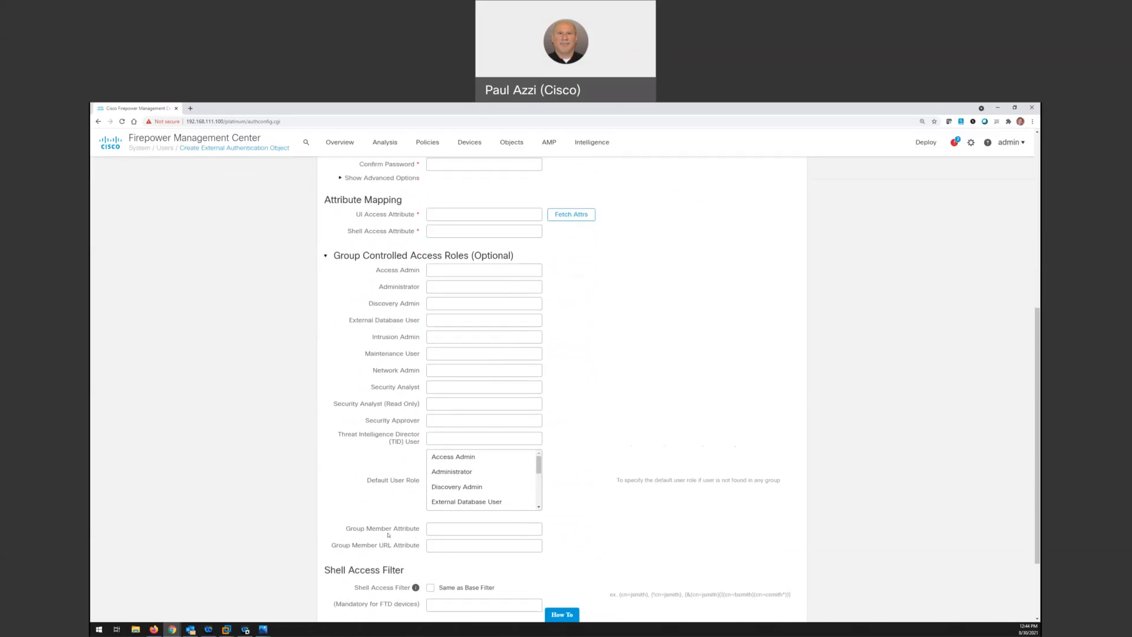
scroll(690, 408, "up", 6)
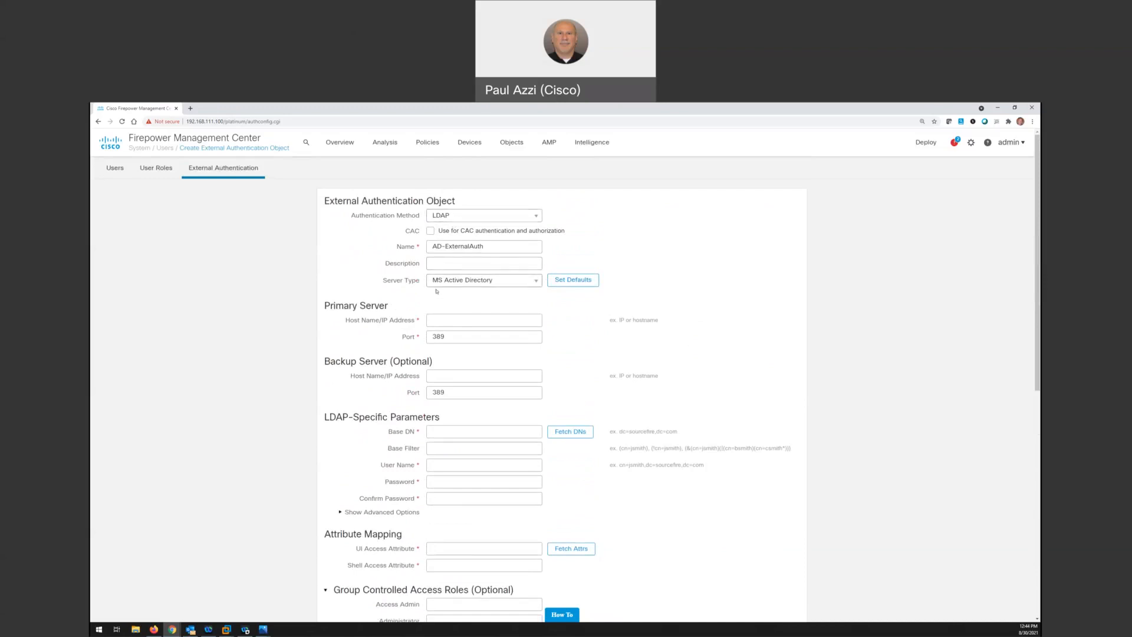
left_click(570, 281)
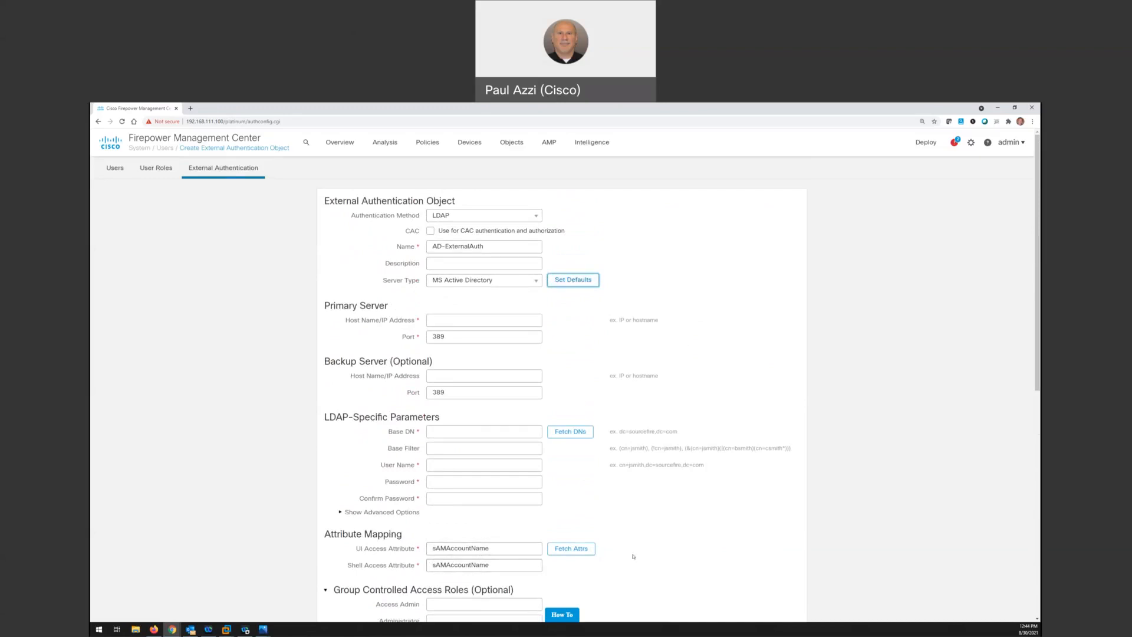
scroll(664, 529, "down", 5)
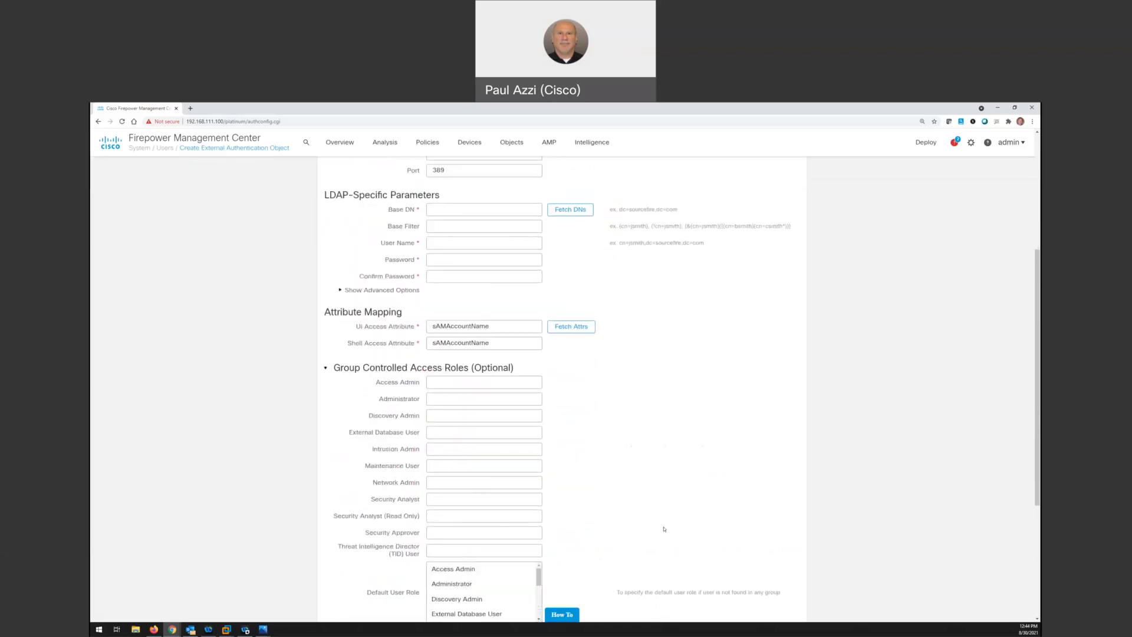
scroll(621, 541, "down", 1)
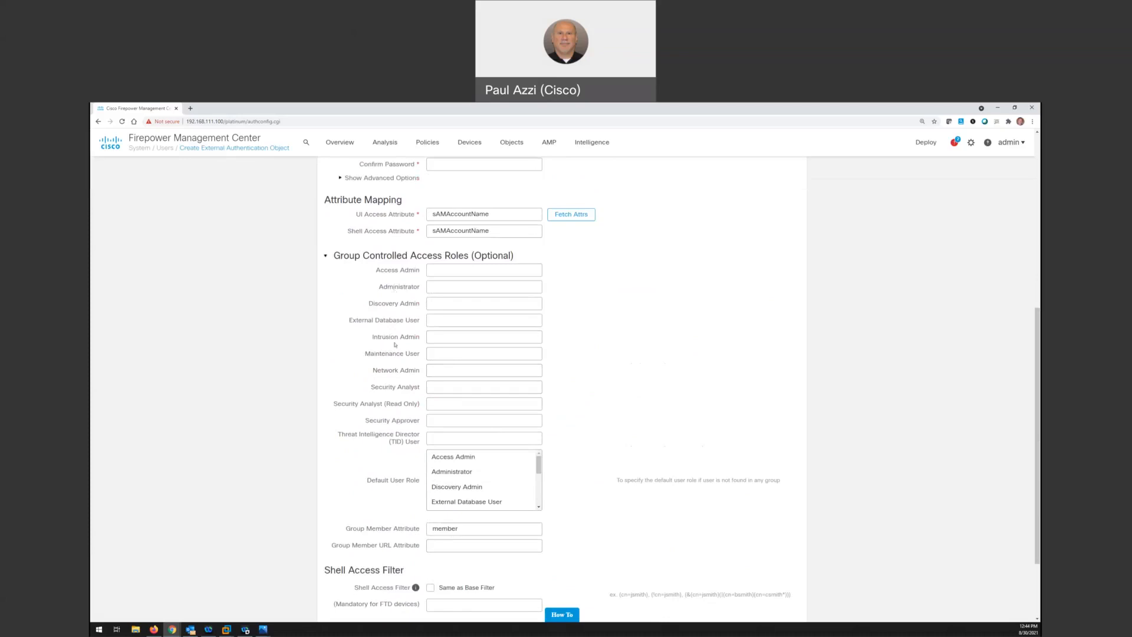
scroll(681, 343, "up", 5)
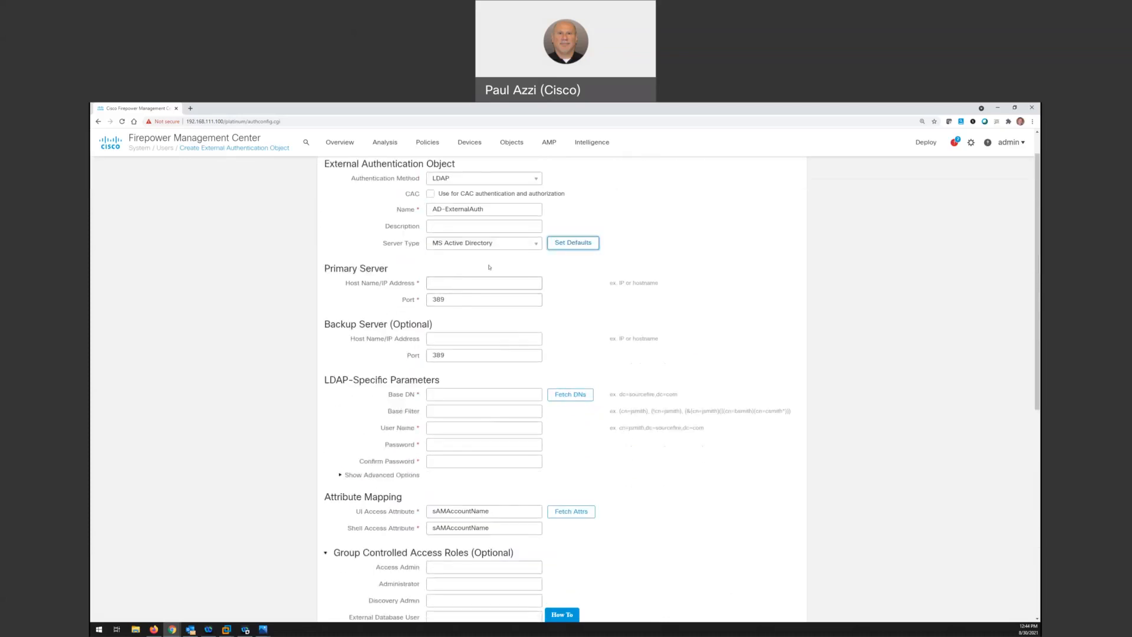
Set the primary server's host name/IP address to 192.168.10.11
left_click(459, 227)
key("Tab")
key("Tab")
key("Tab")
type("1")
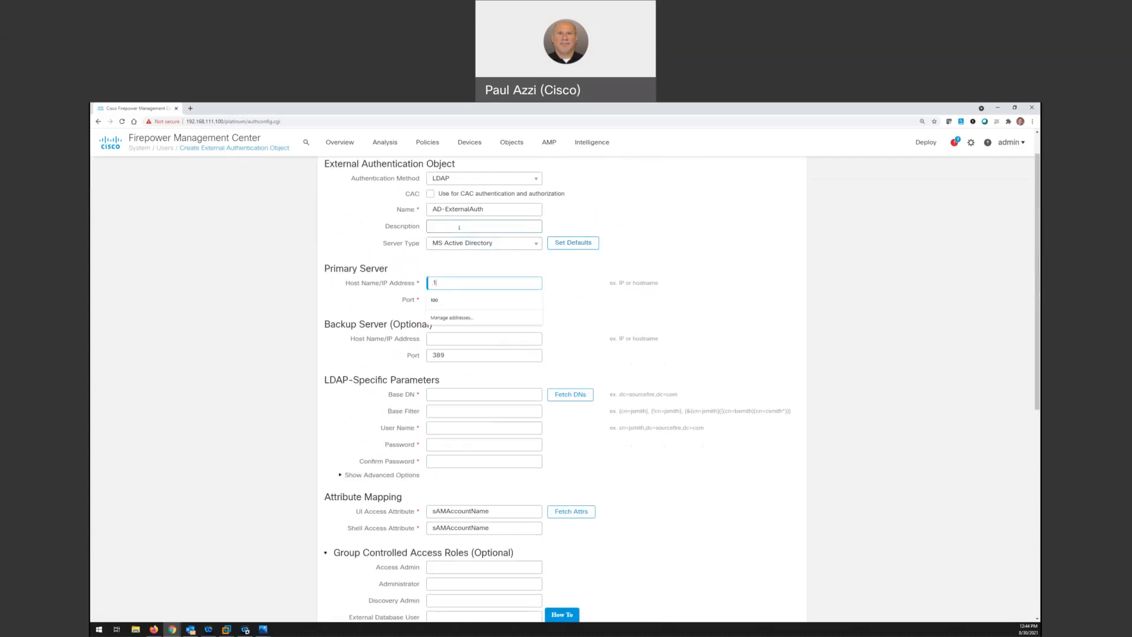
type("92.168.10.11")
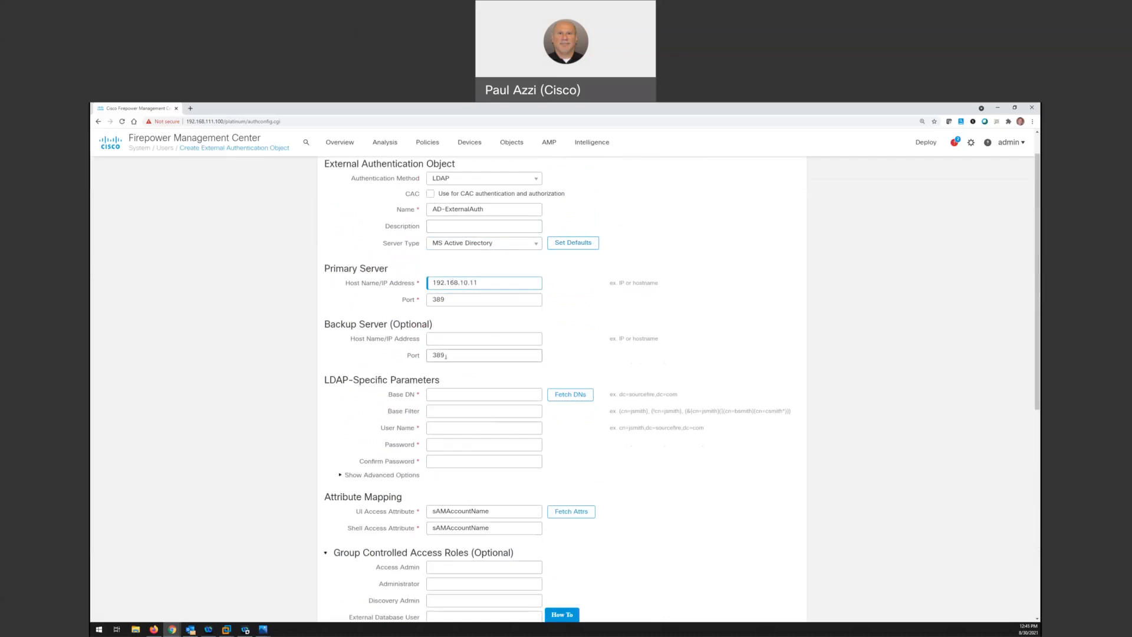
Set the base DN in the LDAP-specific parameters to dc=sfsnort,dc=local
left_click(443, 395)
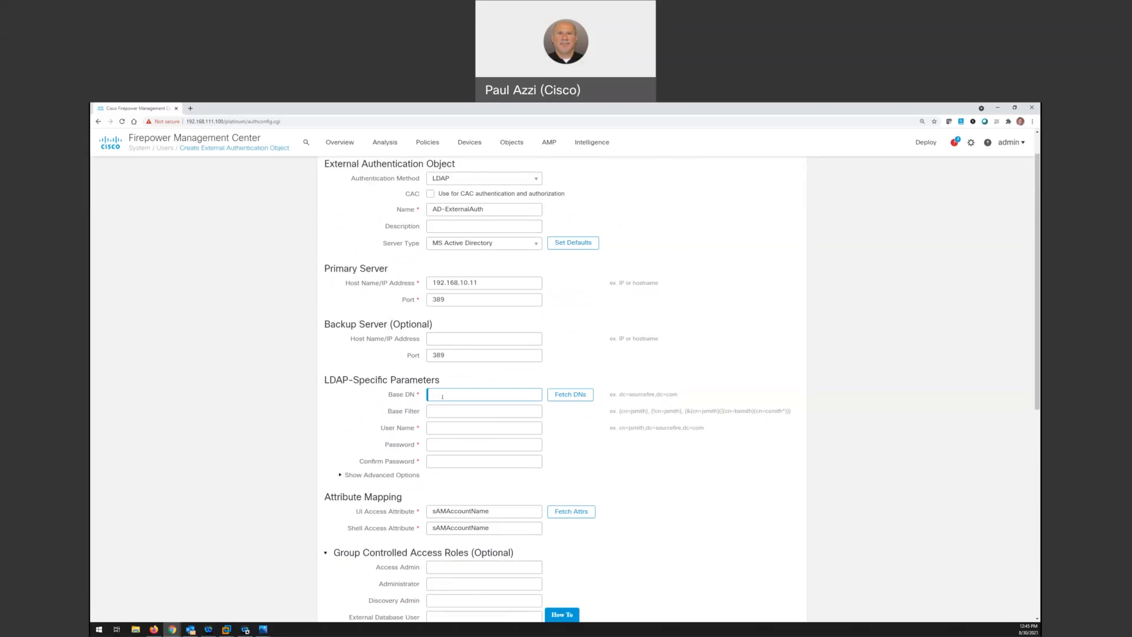
type("dc=sfsnort,dc=local")
key("Tab")
key("Tab")
key("Tab")
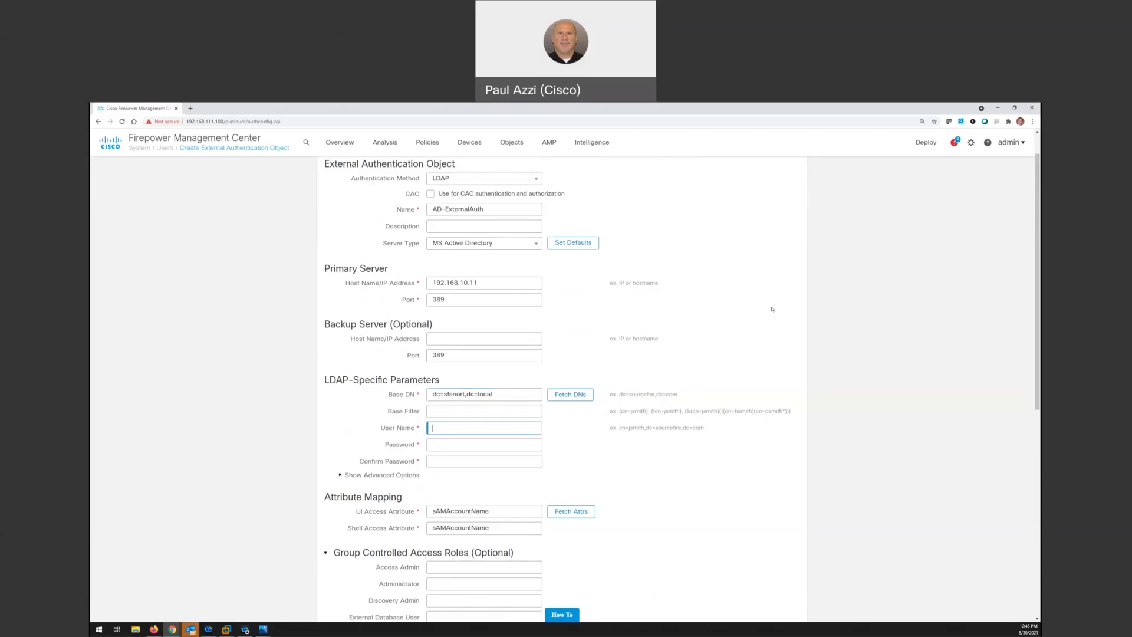
Enter the domain administrator's full logon name as the LDAP user name, and fill in and confirm the account password
left_click(438, 444)
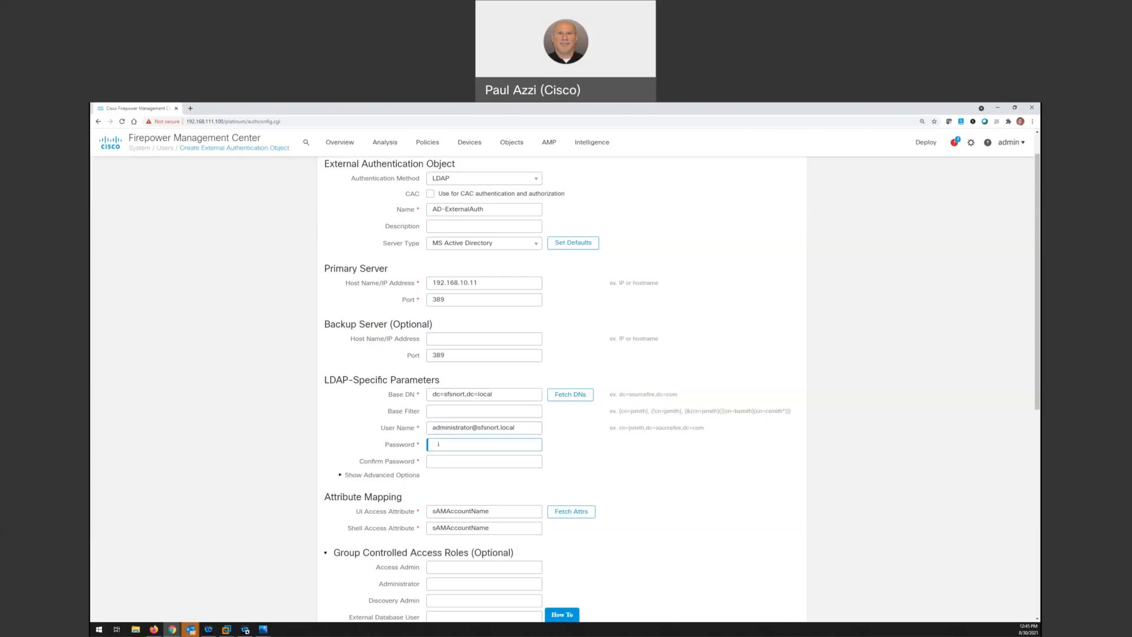
type("•••••")
key("Tab")
type("••••••")
Fetch the available DNs from the server and choose DC=SFSNORT,DC=LOCAL as the base DN
left_click(580, 395)
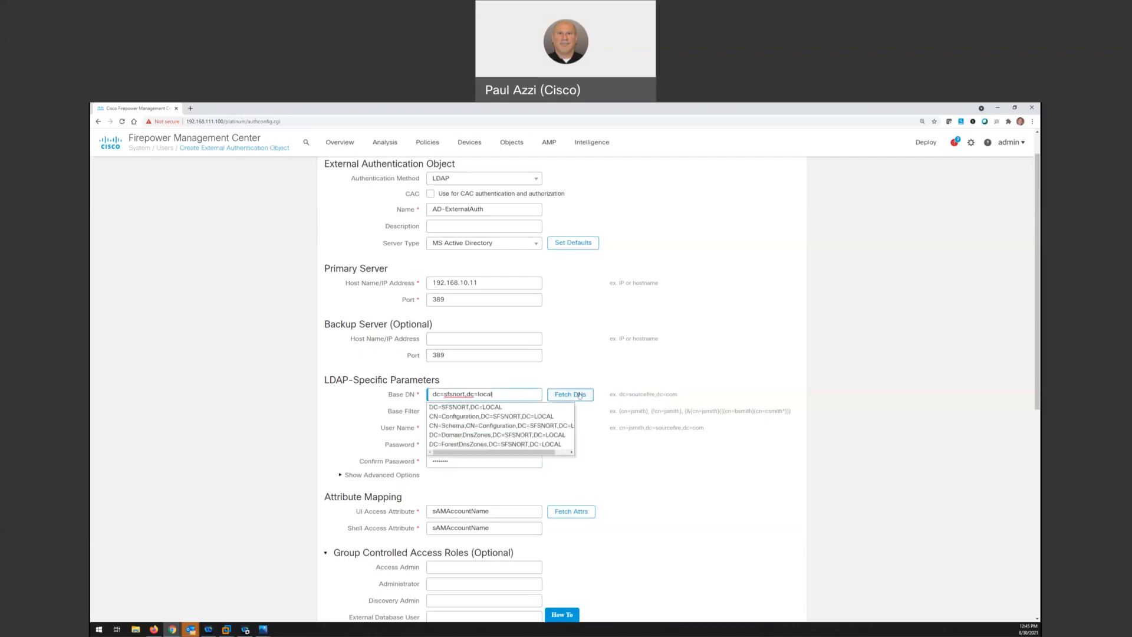
left_click(503, 407)
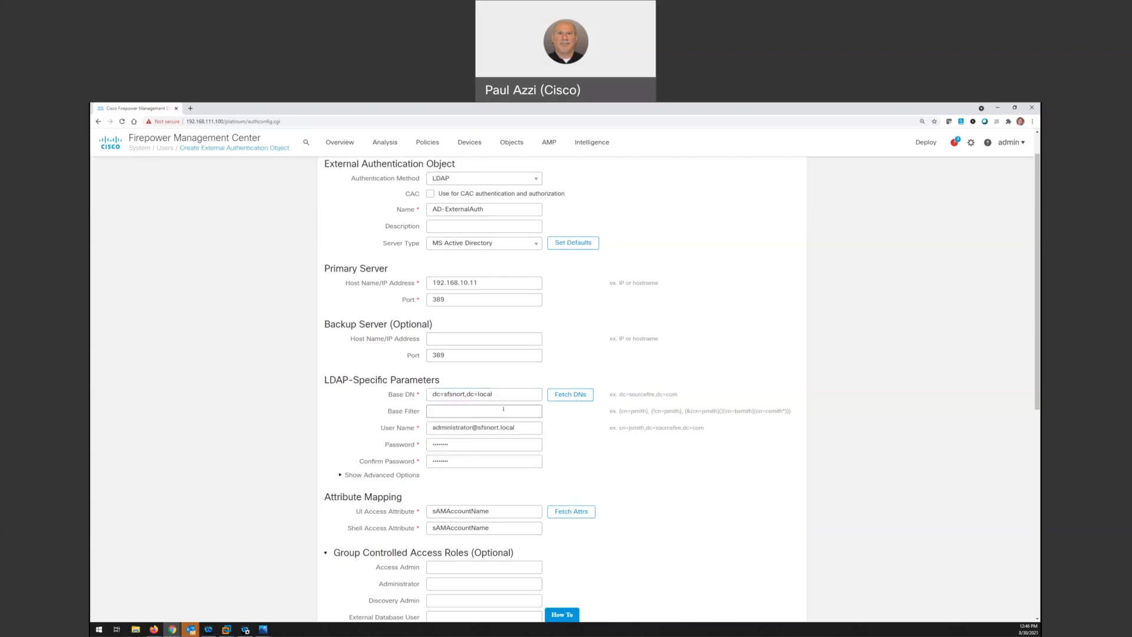
left_click(557, 395)
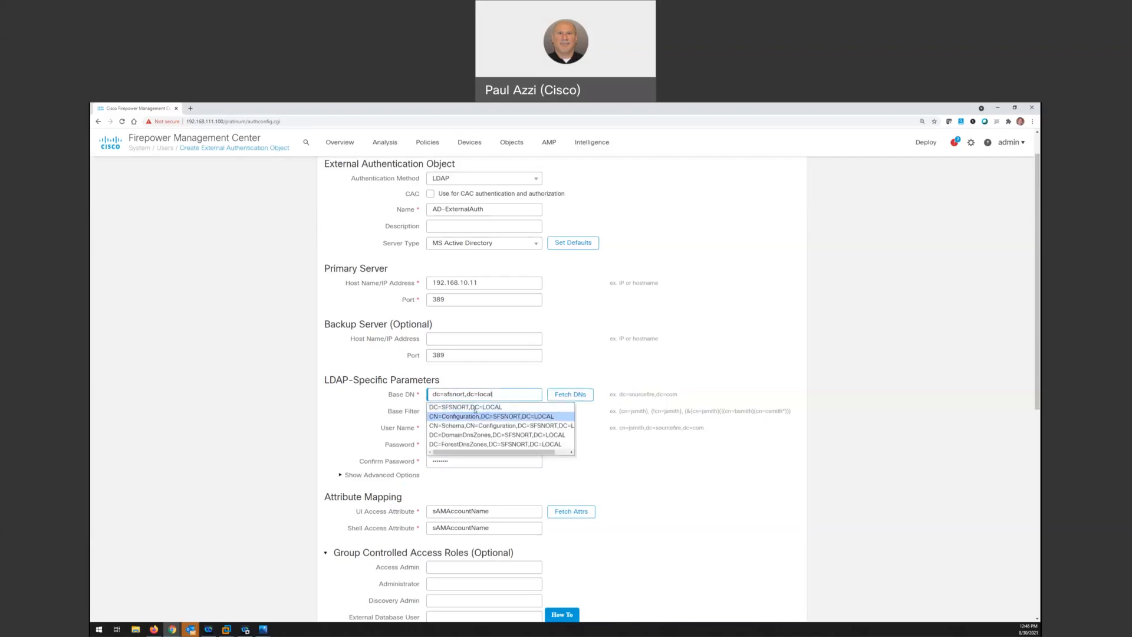
left_click(475, 407)
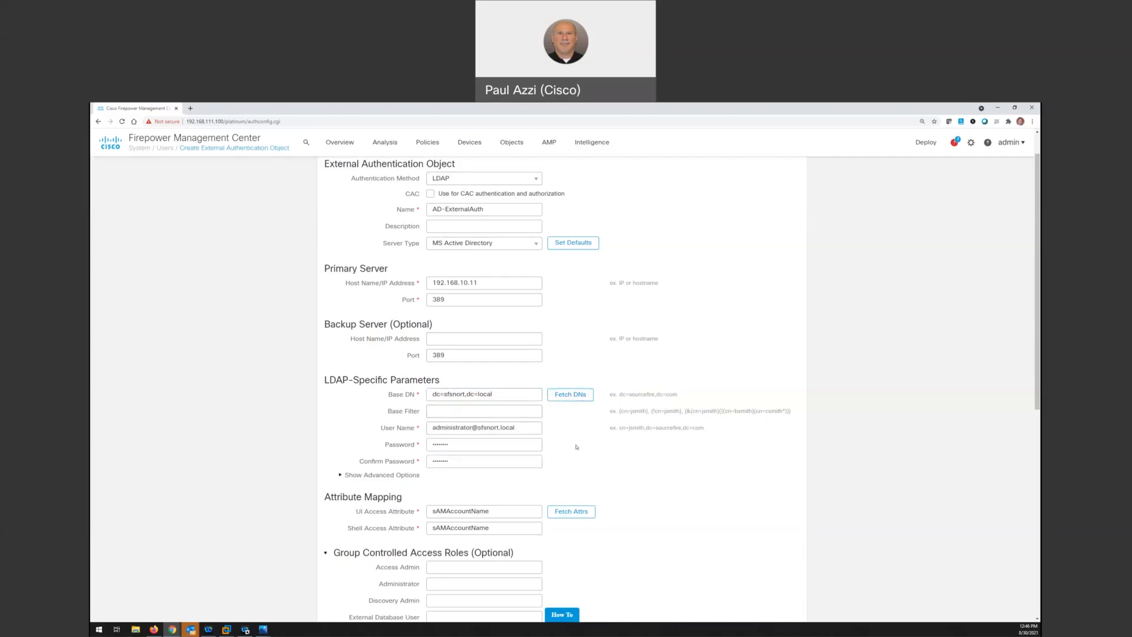
Enter the user name administrator and the account password as additional test parameters and run the authentication test
scroll(576, 447, "down", 1)
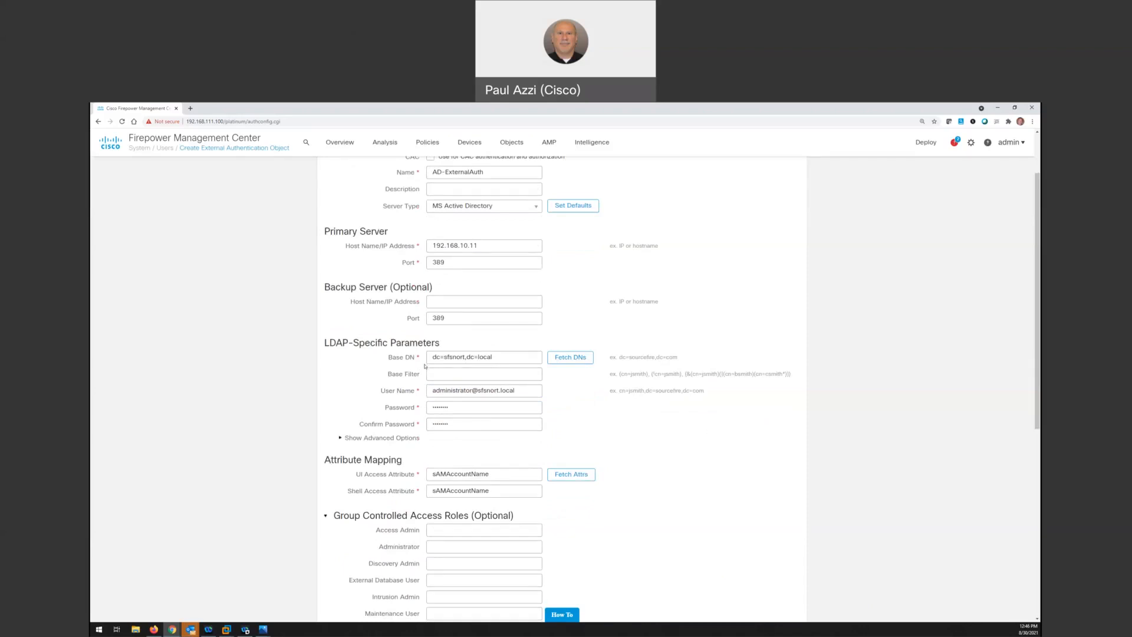
scroll(424, 366, "down", 5)
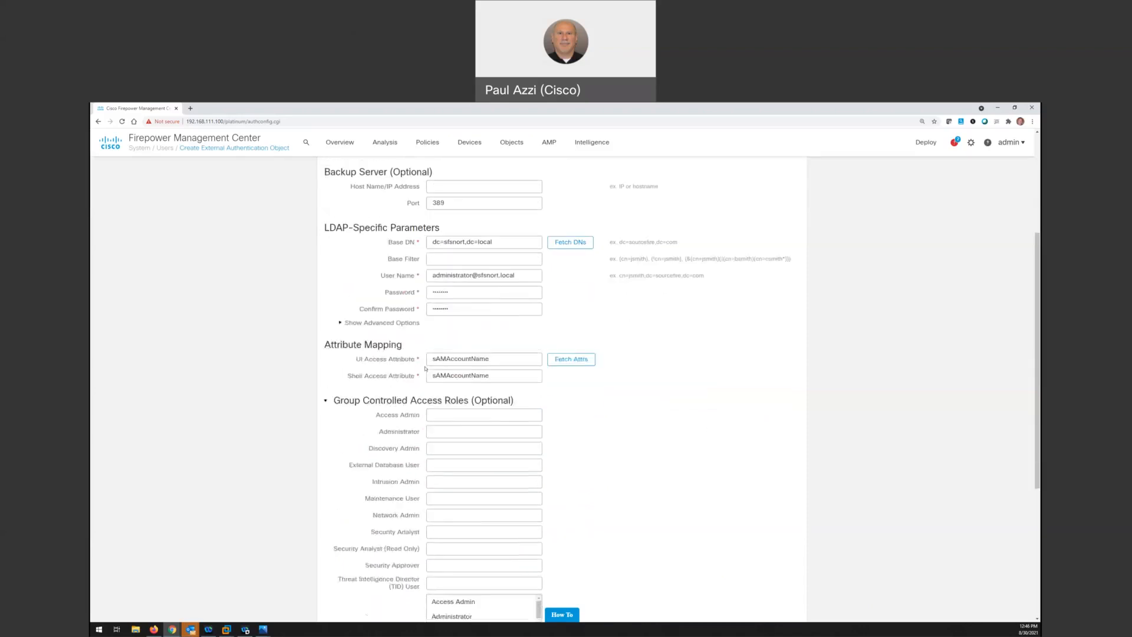
scroll(426, 369, "down", 4)
scroll(483, 433, "down", 3)
left_click(457, 573)
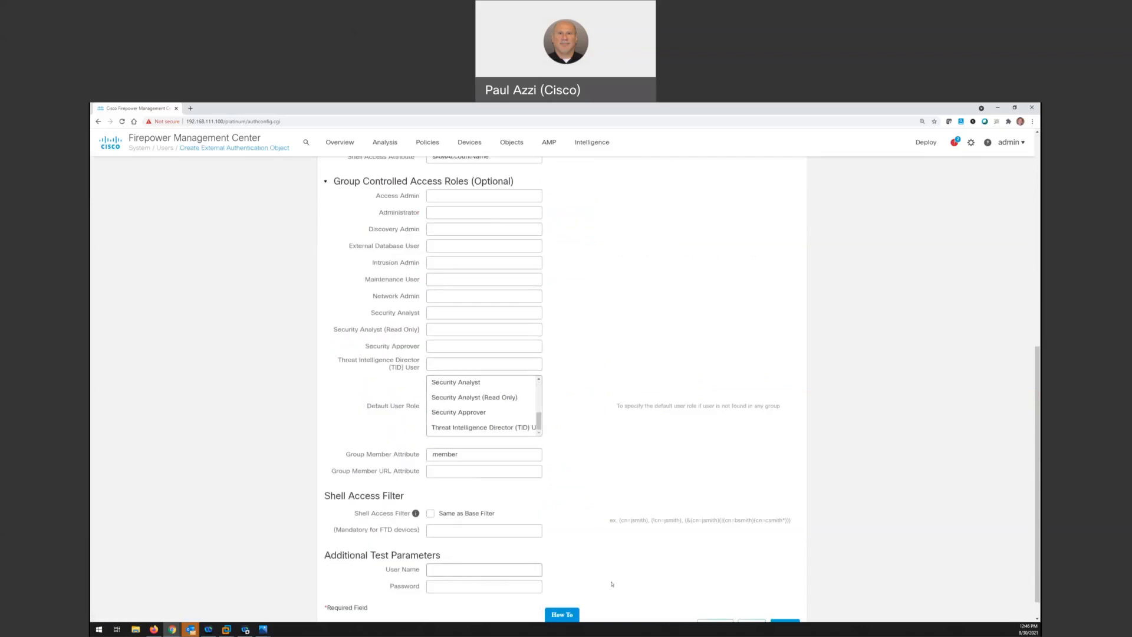
scroll(525, 530, "down", 1)
left_click(453, 548)
type("adm")
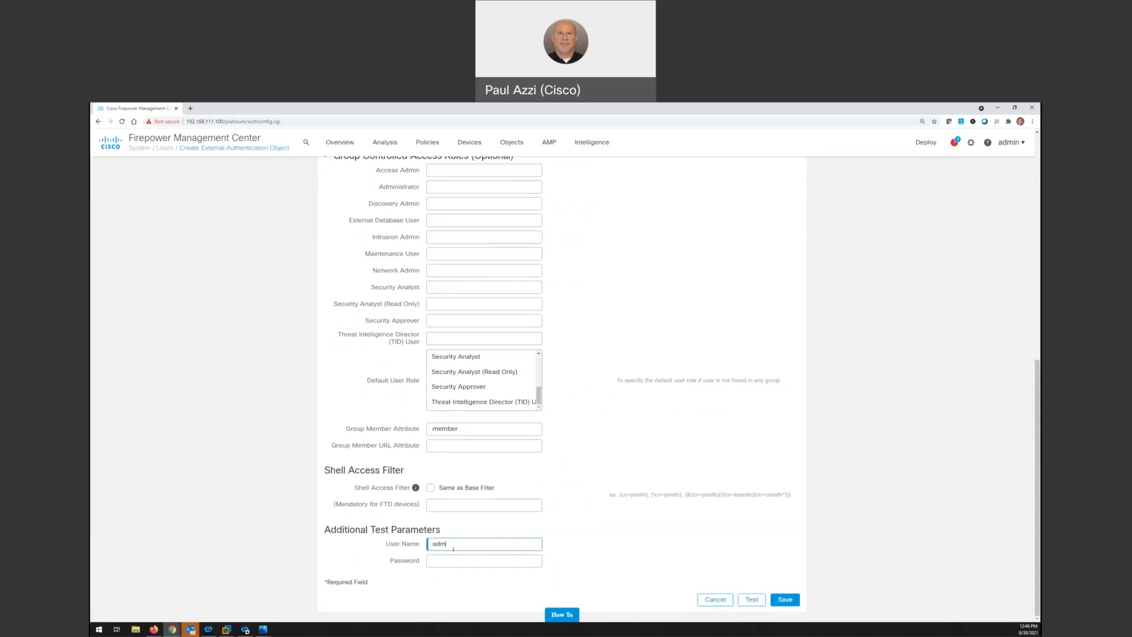
type("inistrator")
key("Tab")
type("••••••••")
left_click(752, 599)
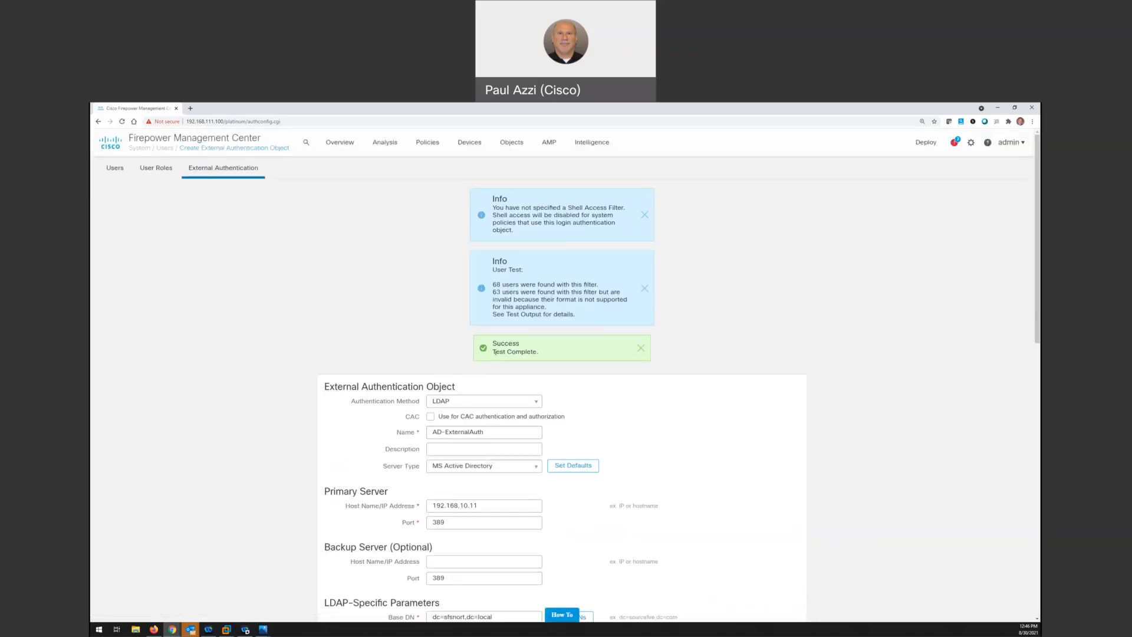
Dismiss the test completion notice and save the external authentication object
left_click_drag(494, 353, 547, 354)
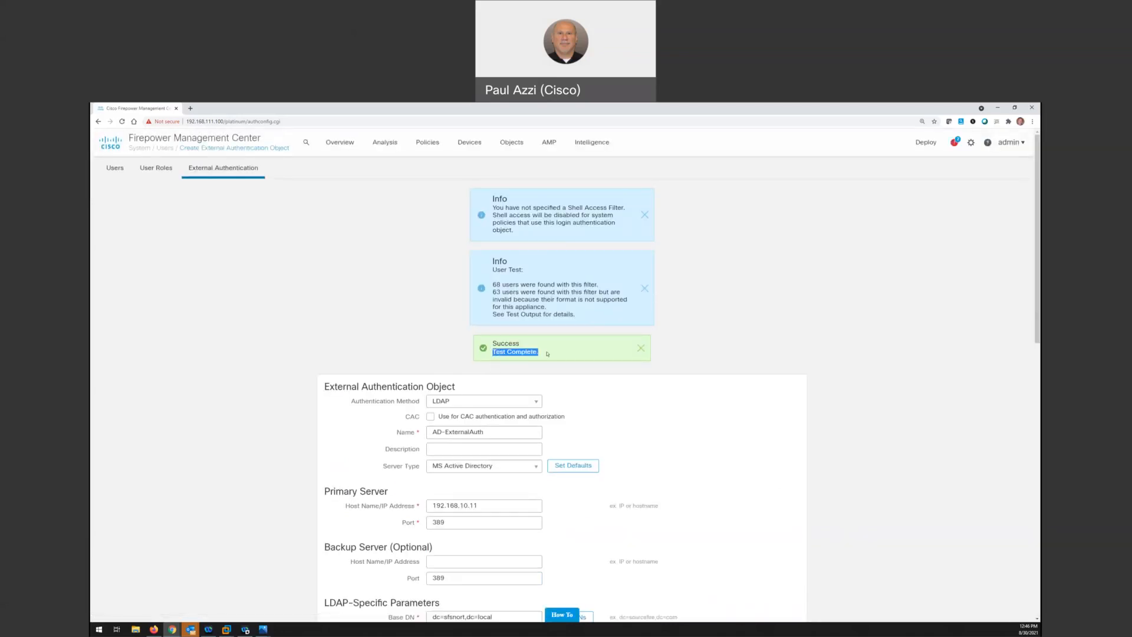
left_click(643, 351)
scroll(803, 457, "down", 5)
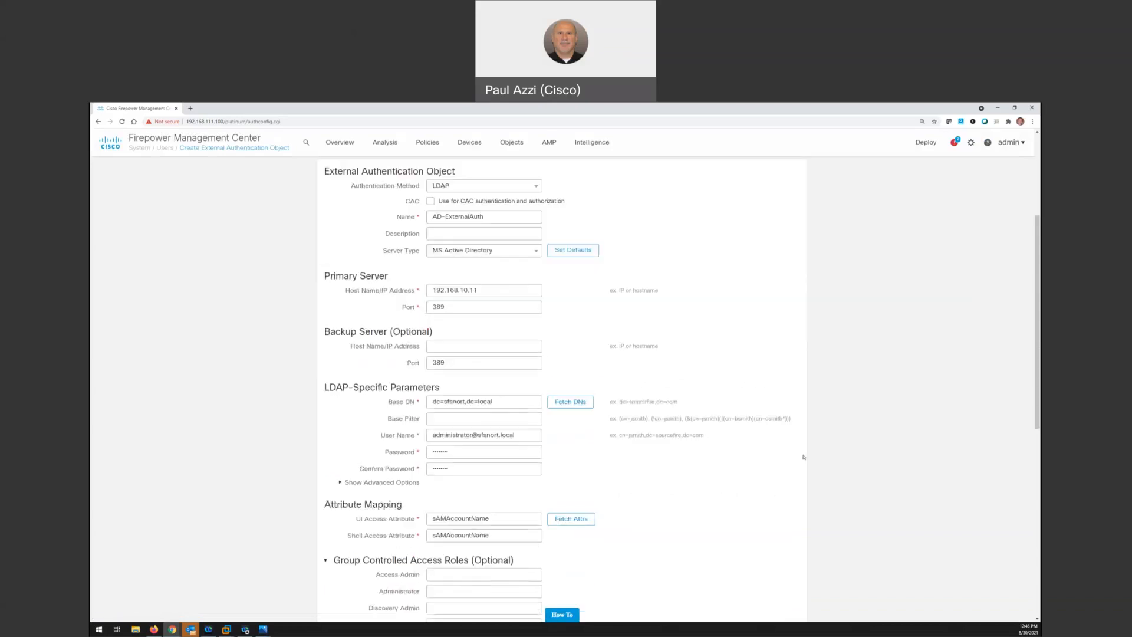
scroll(803, 457, "down", 6)
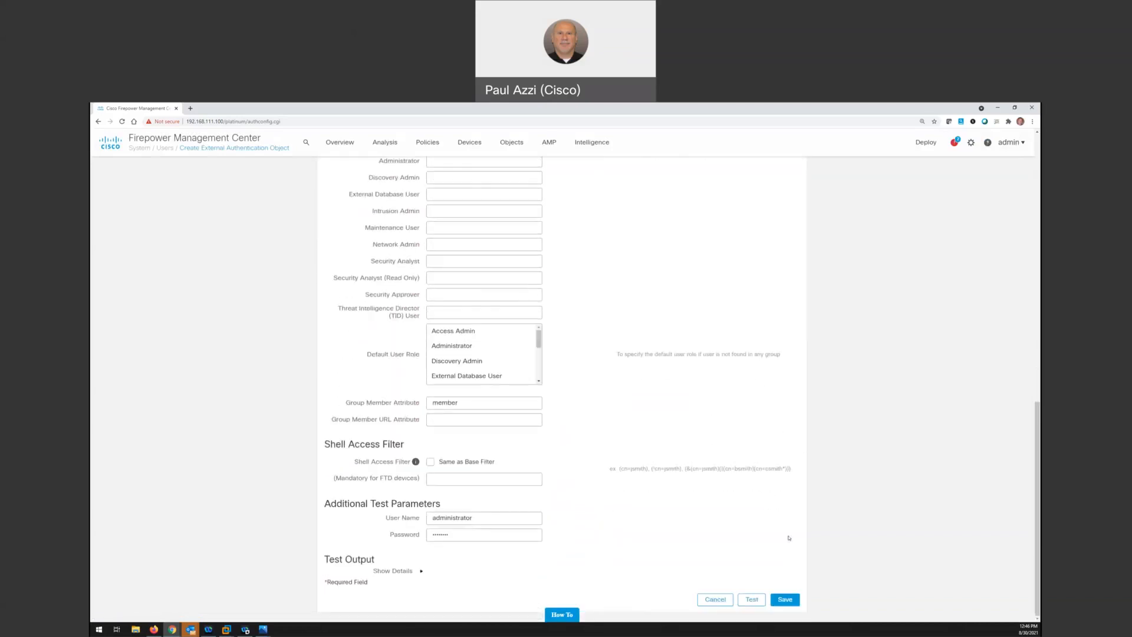
left_click(785, 599)
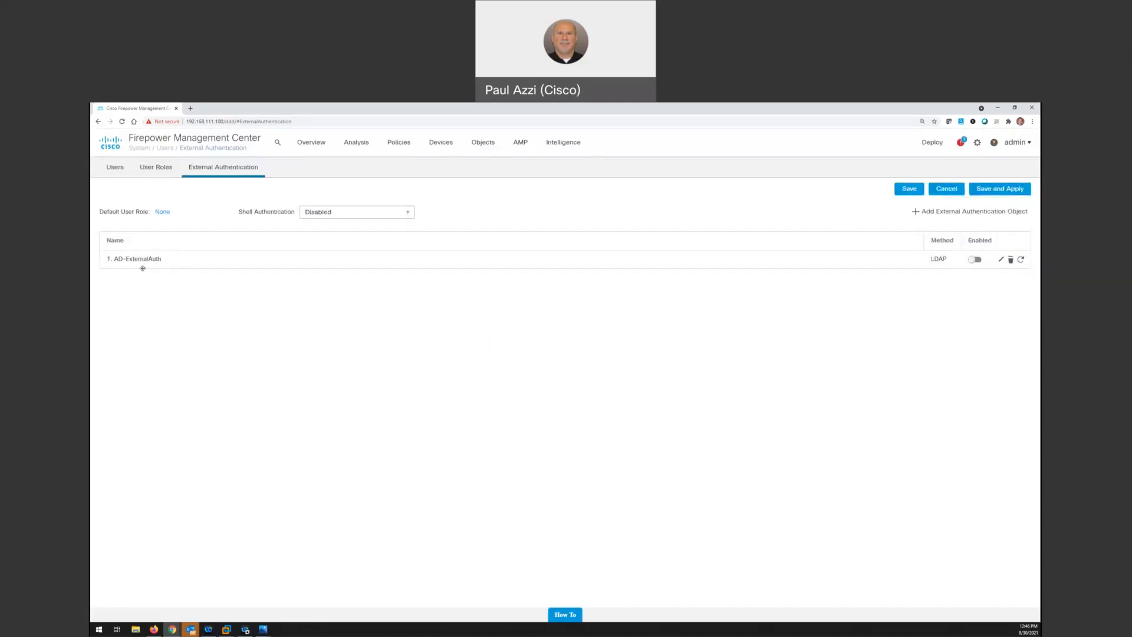
Enable the AD-ExternalAuth object and save and apply external authentication to the current domain
left_click(975, 260)
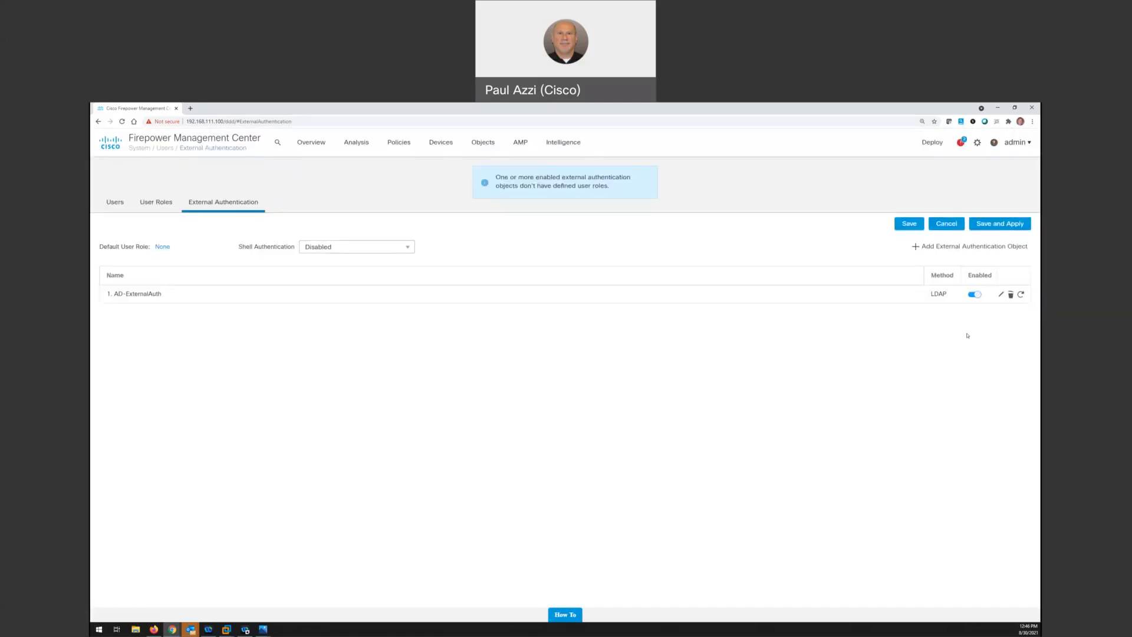
left_click(1014, 225)
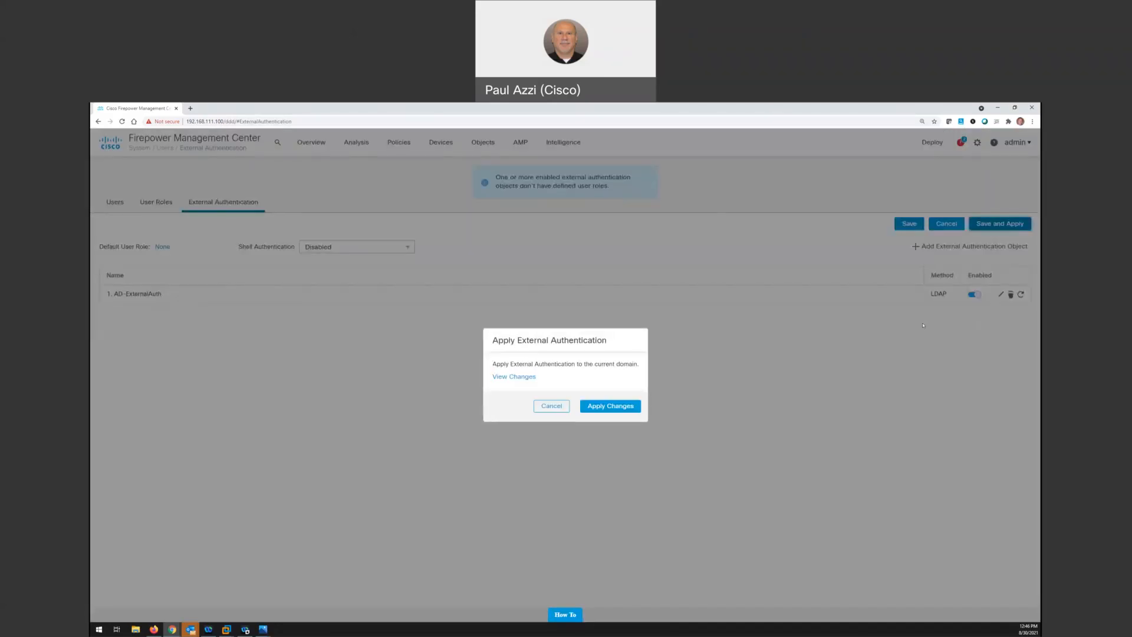
left_click(618, 406)
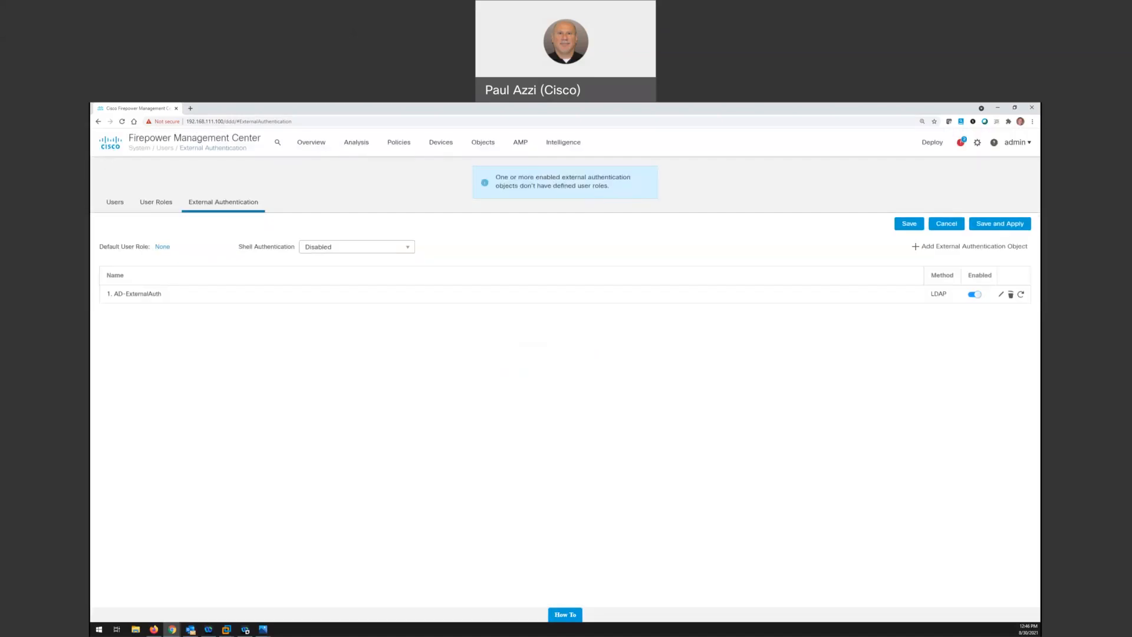
Begin creating a user named fpower that uses the external authentication method
left_click(116, 204)
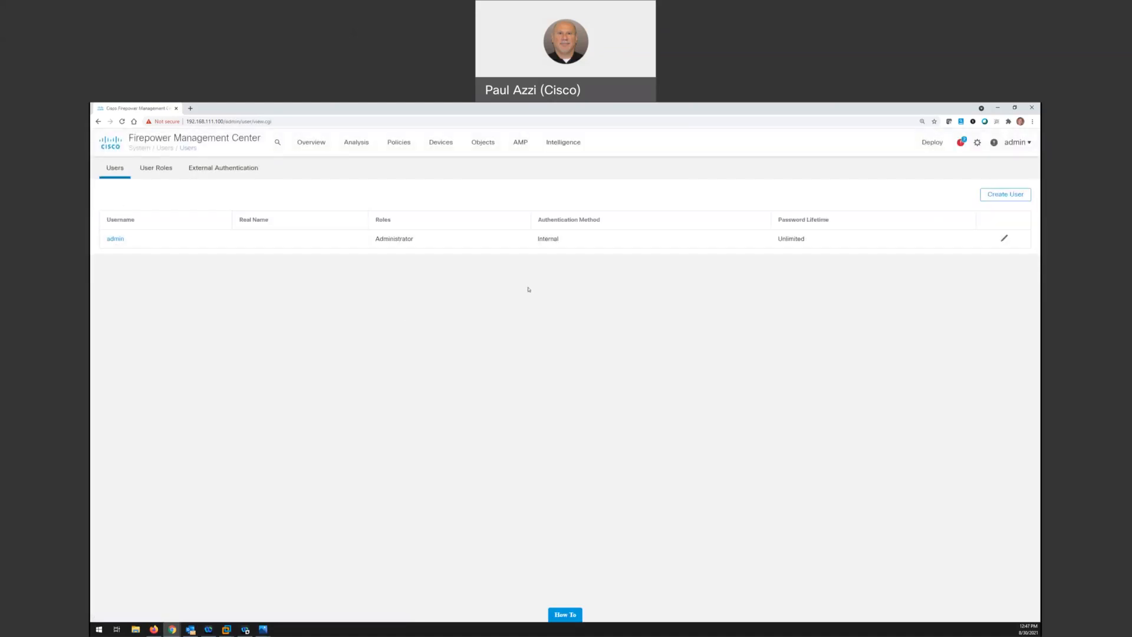
left_click(1001, 195)
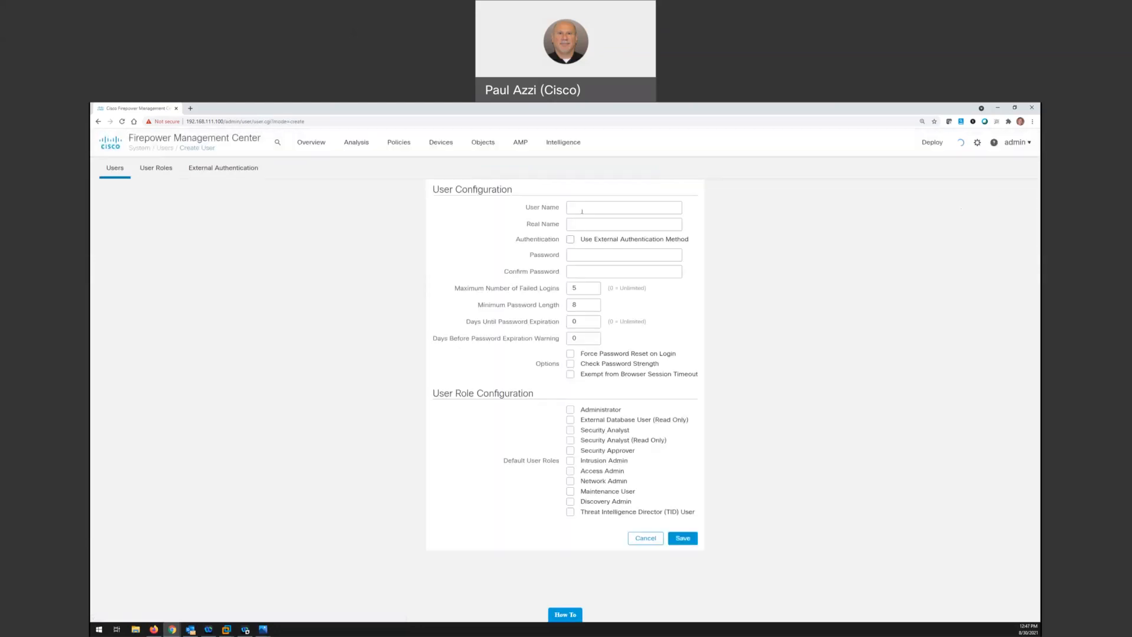
left_click(583, 210)
type("fpower")
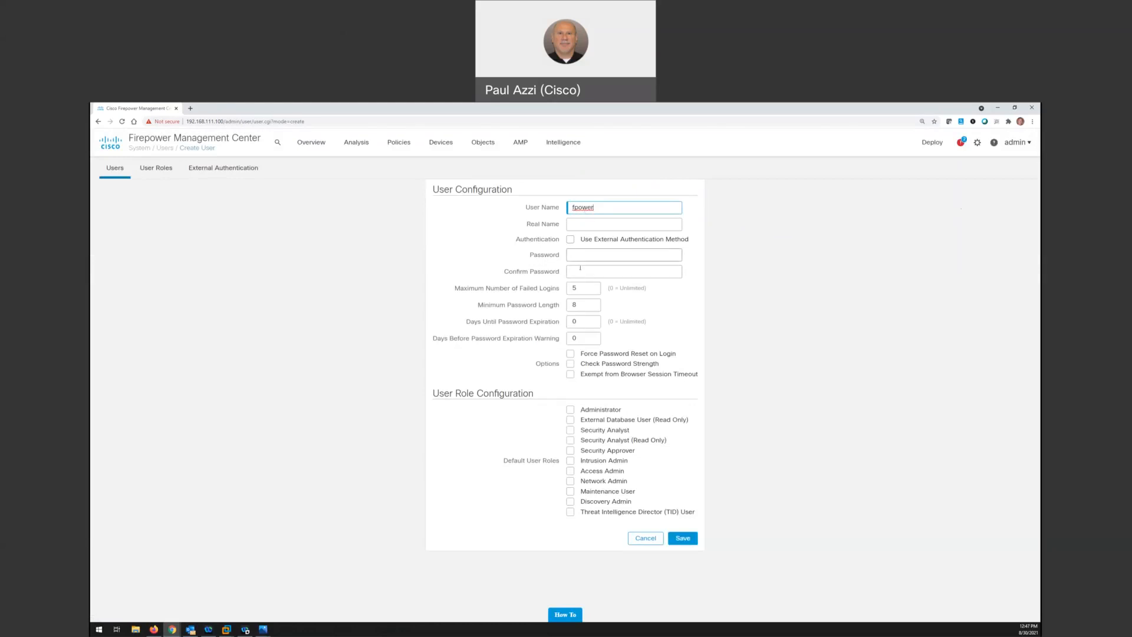
left_click(571, 240)
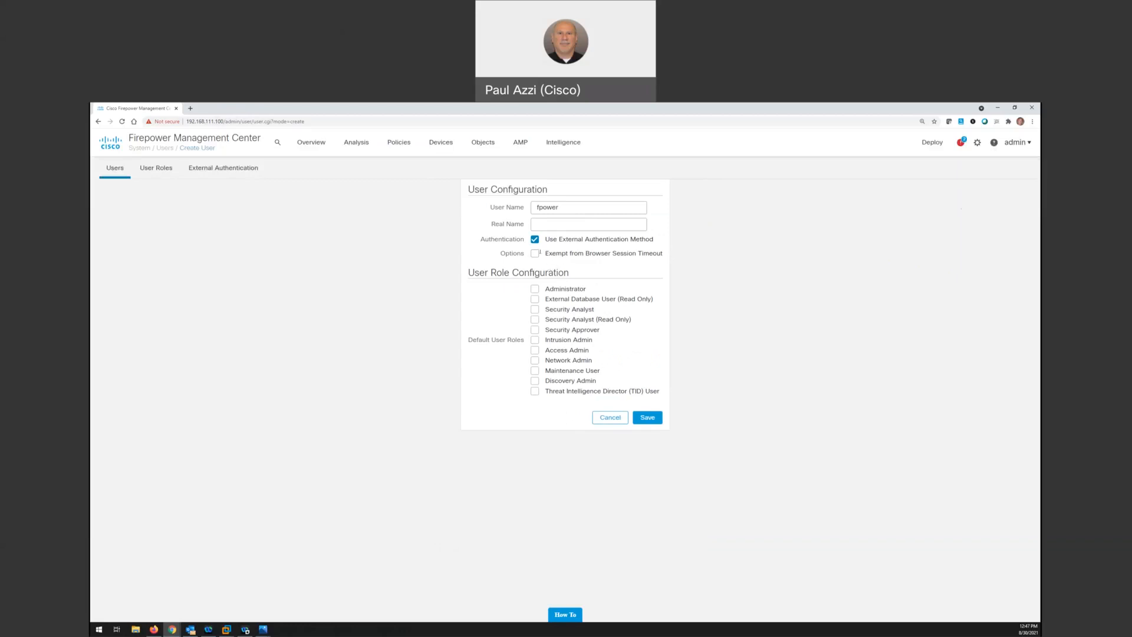
left_click(536, 209)
double_click(537, 210)
left_click(536, 290)
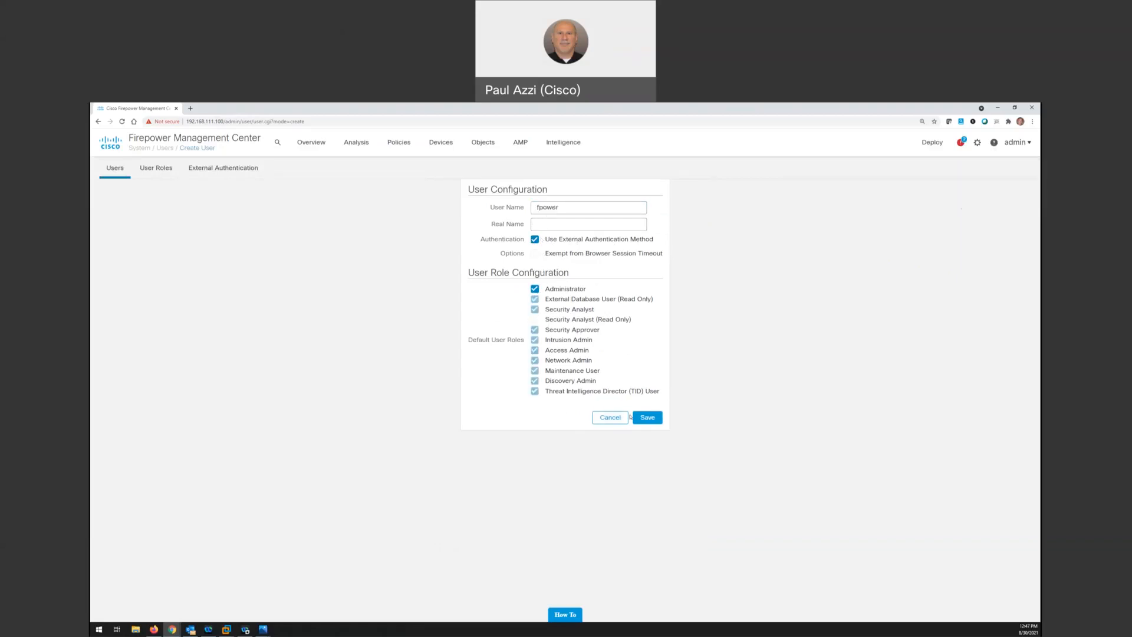
left_click(649, 418)
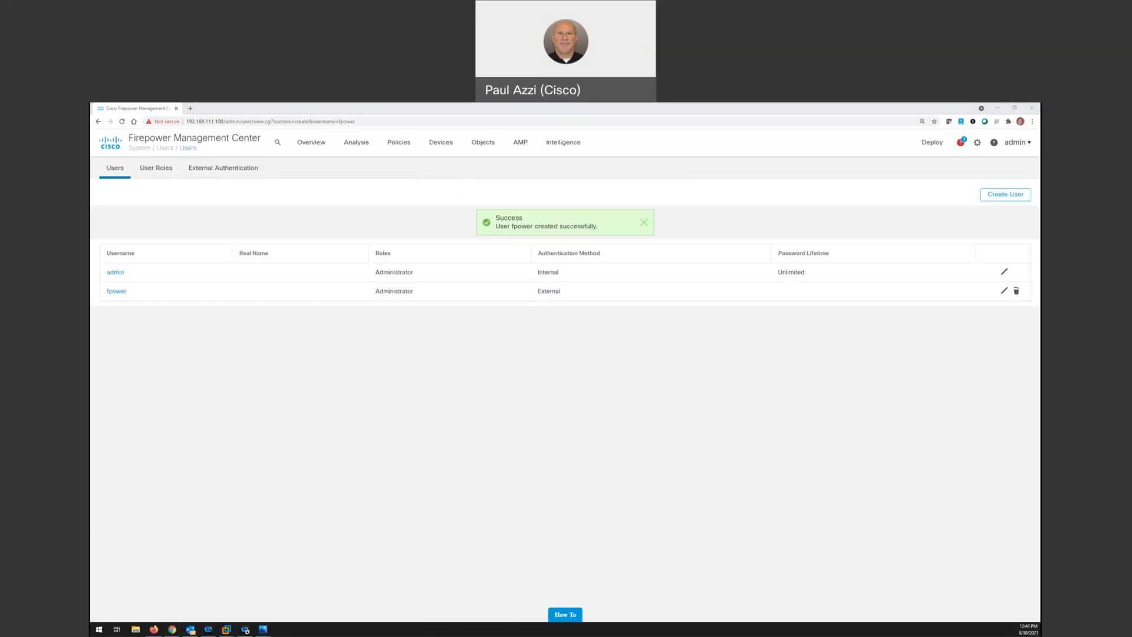
Switch to the Windows Server domain controller in VMware Workstation and check the Fire Power user's logon name in its account properties
key("alt+Tab")
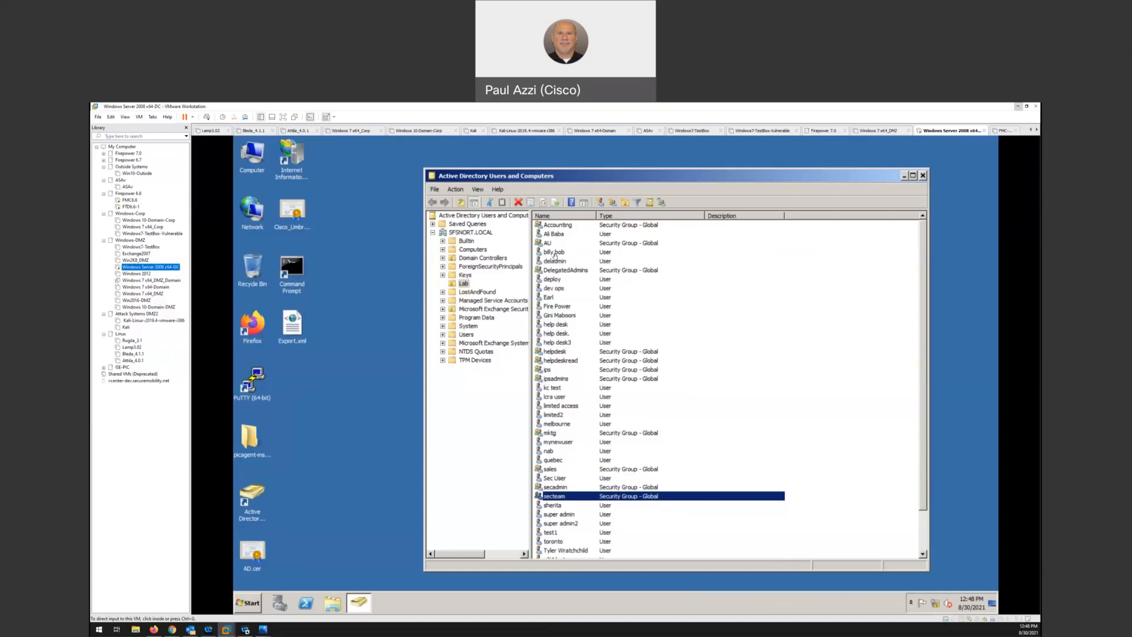
left_click(566, 307)
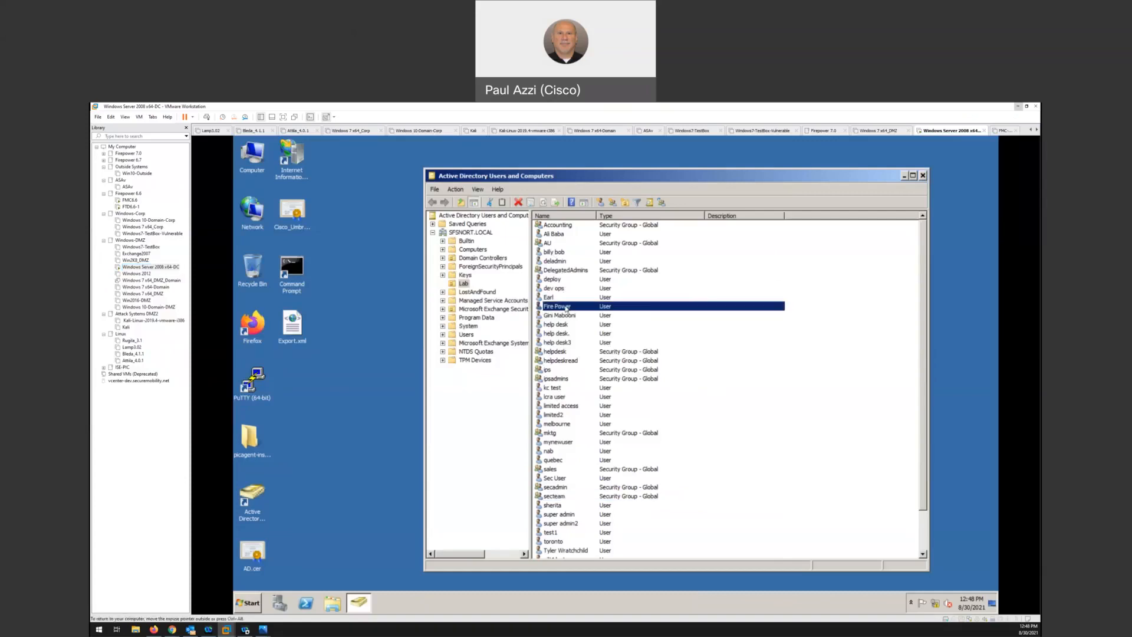
right_click(566, 307)
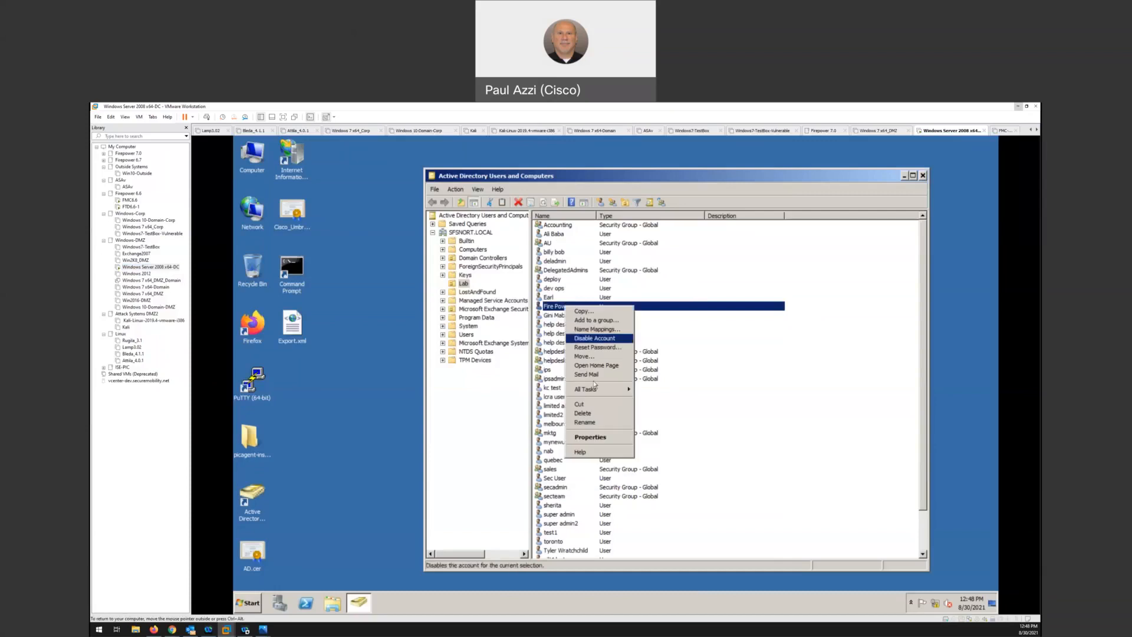
left_click(595, 438)
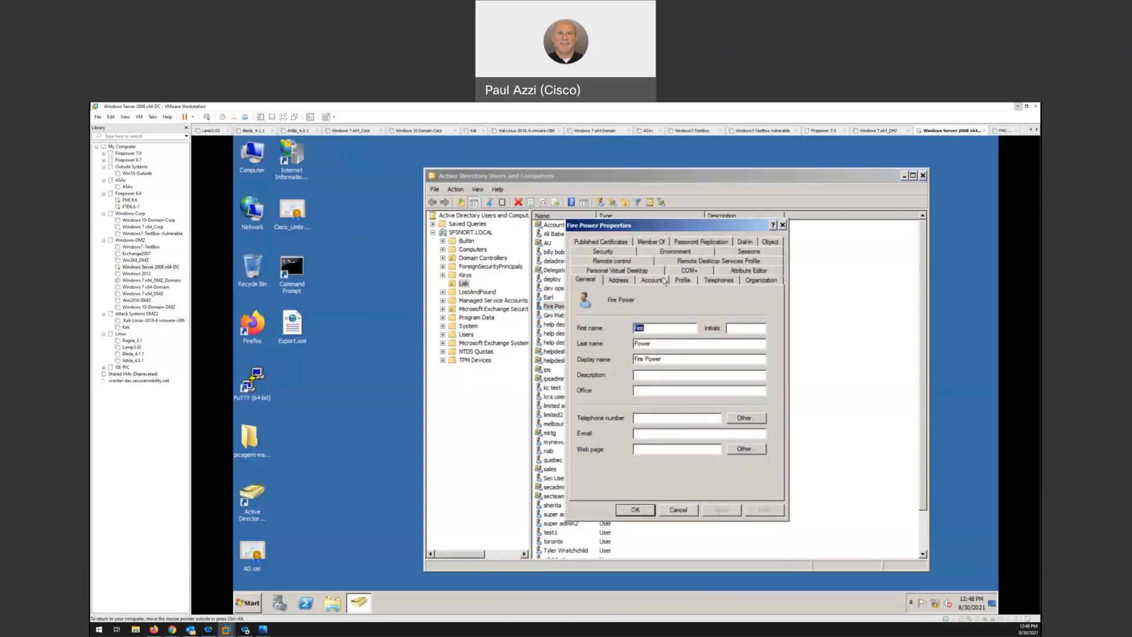
left_click(661, 282)
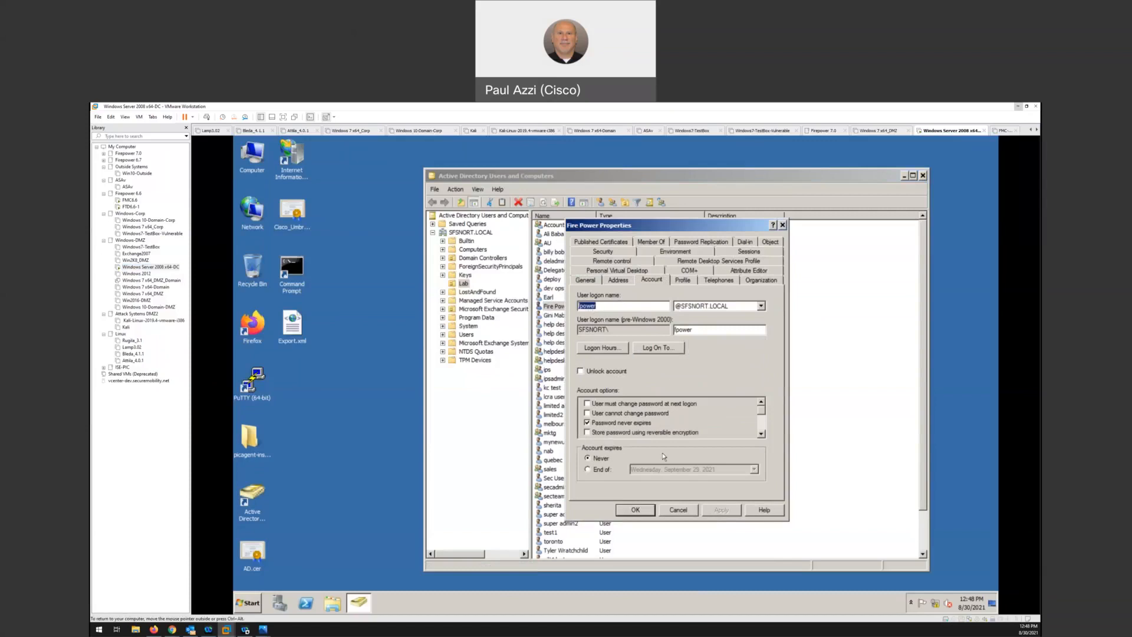
left_click(678, 509)
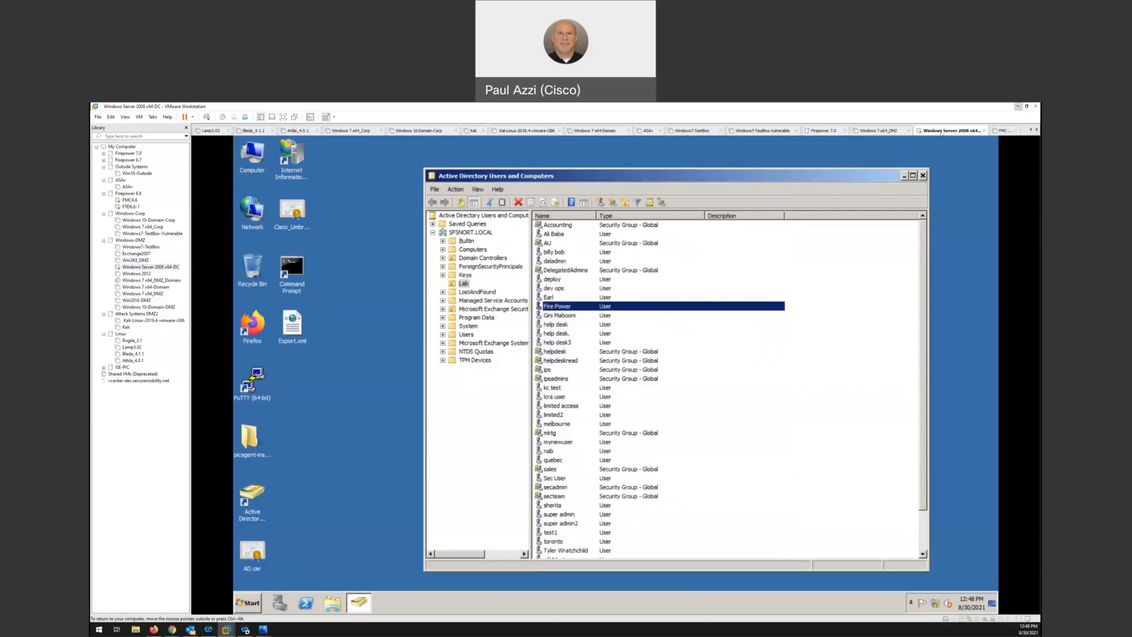
Return to Firepower Management Center in the browser and log out of the admin account
left_click(1018, 107)
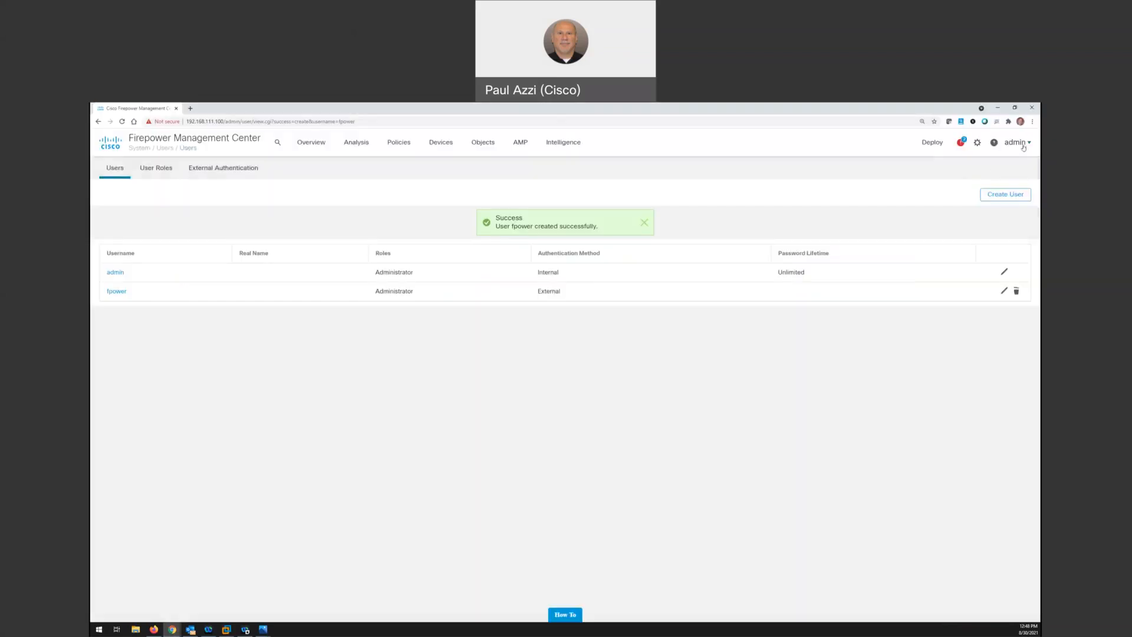
left_click(1024, 146)
left_click(967, 199)
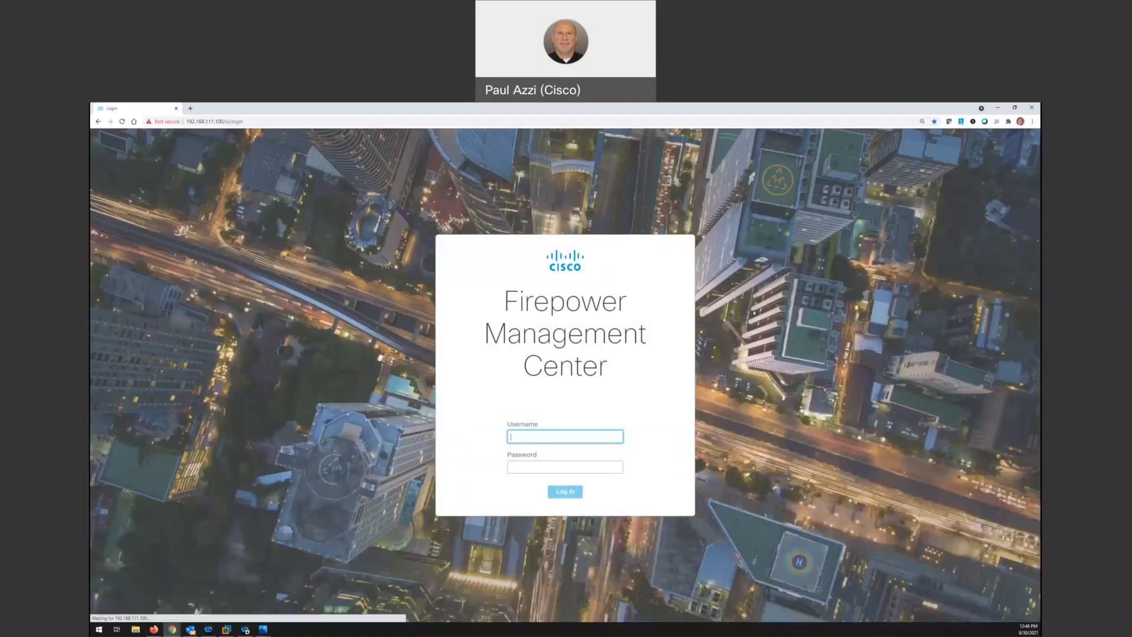
type("fpower")
key("Tab")
type("••")
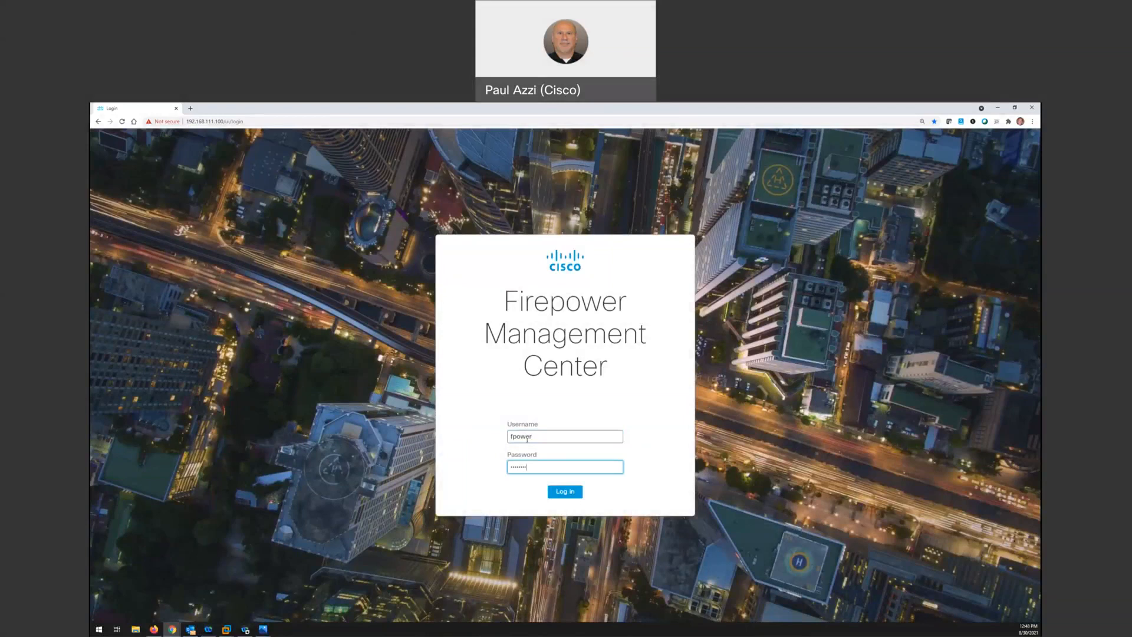
left_click(564, 493)
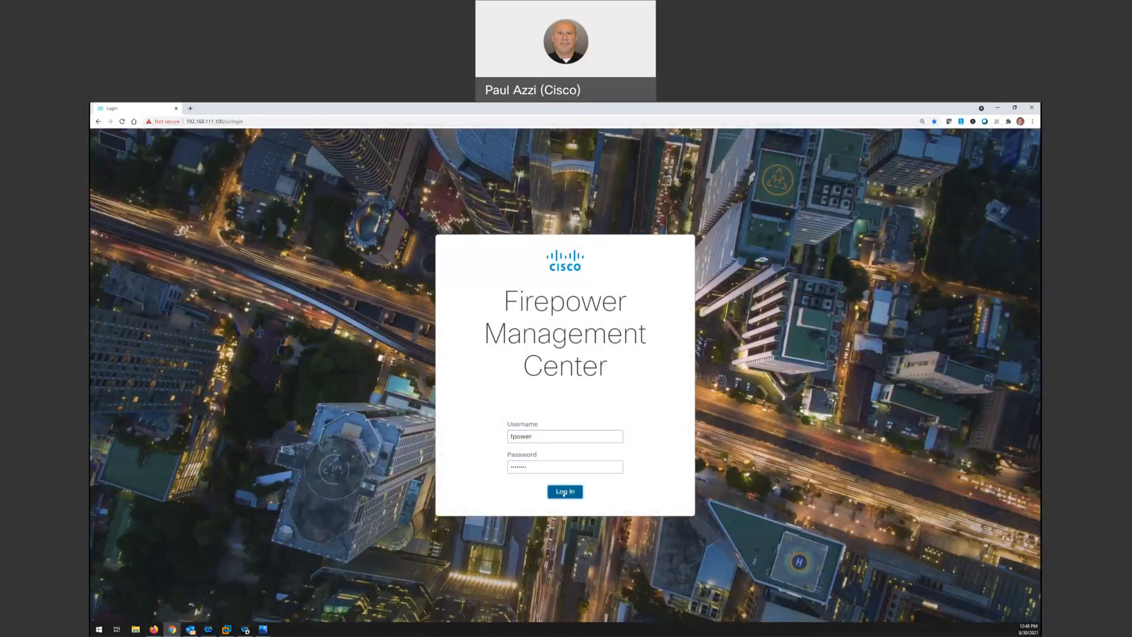
left_click(689, 409)
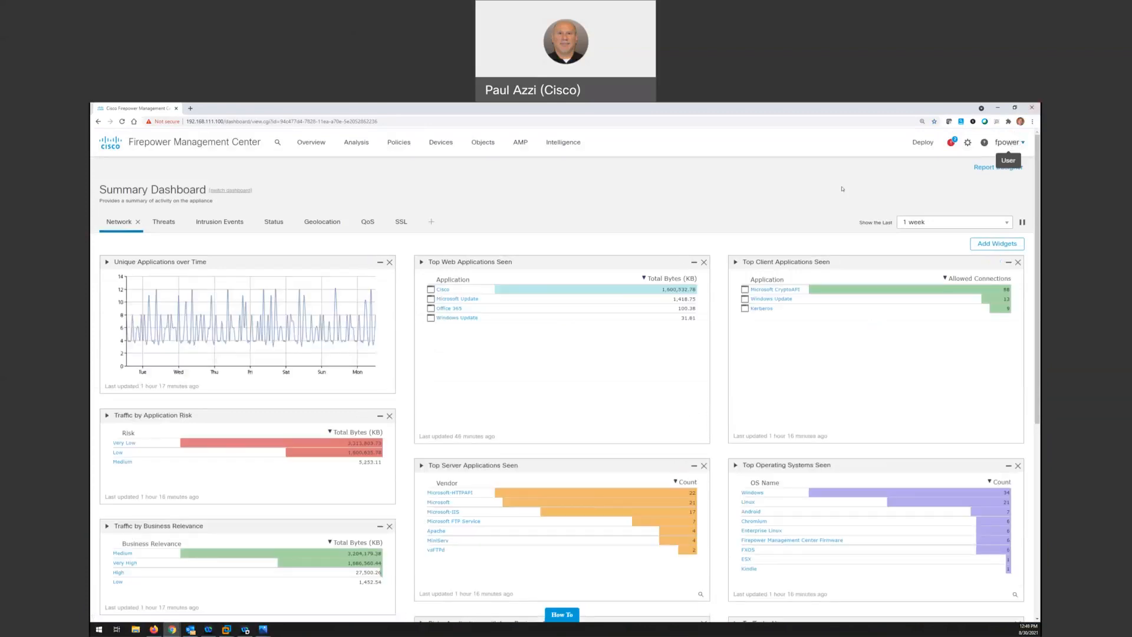
View the Threats page of the Summary Dashboard and the hosts Network Map as the fpower user
left_click(164, 222)
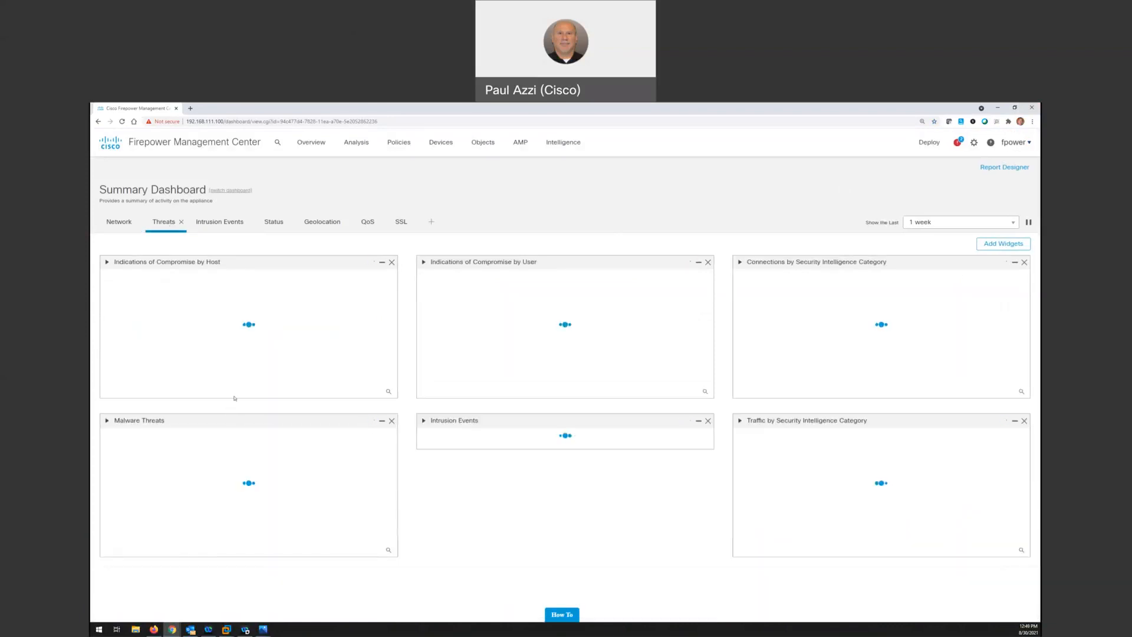
left_click(357, 148)
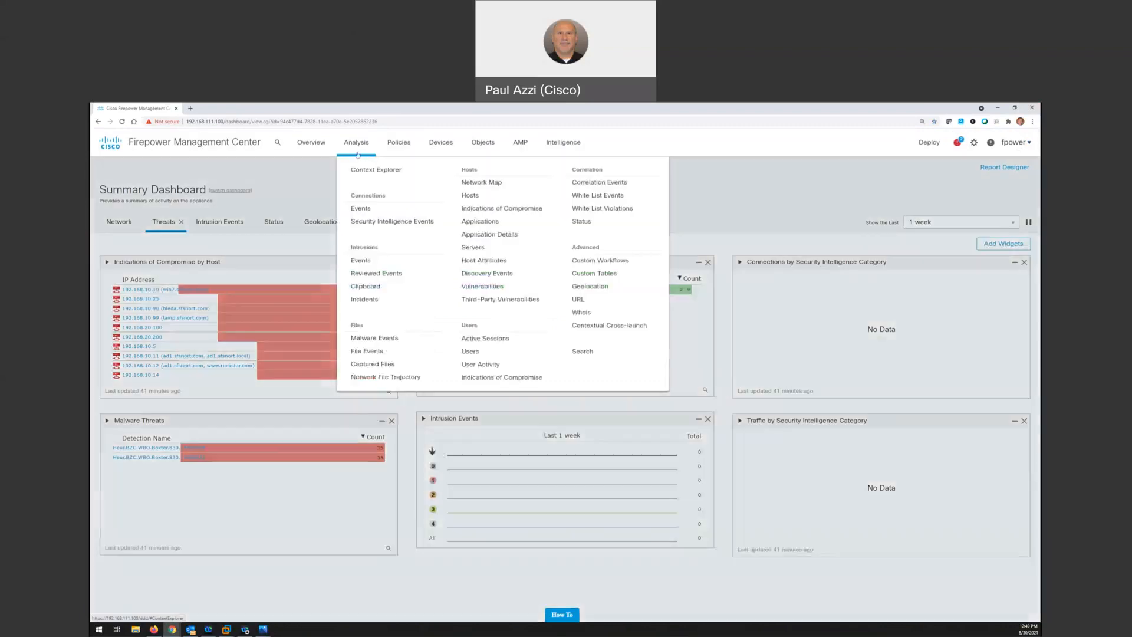
left_click(474, 183)
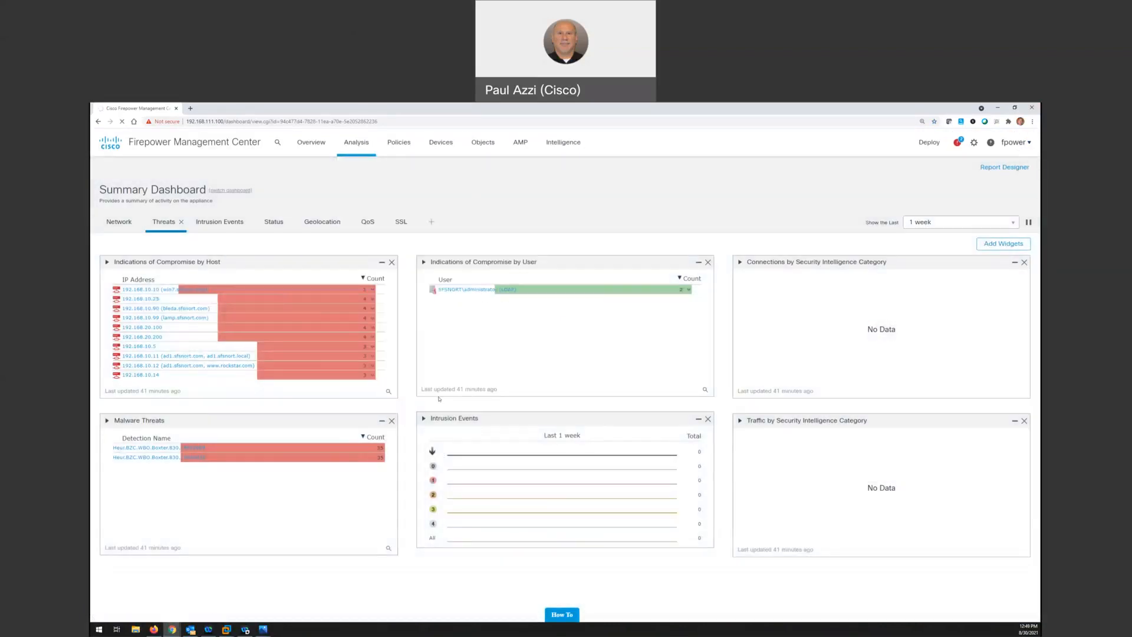
Open the system audit log to review the recorded logins and user activity
left_click(1021, 147)
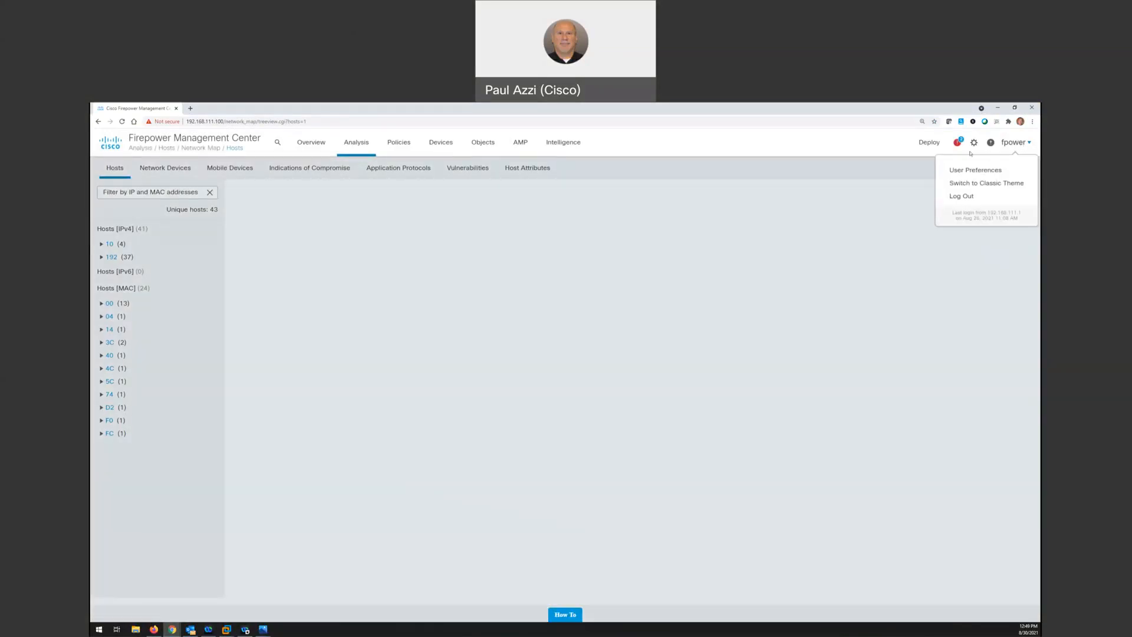
left_click(974, 146)
left_click(974, 147)
left_click(974, 143)
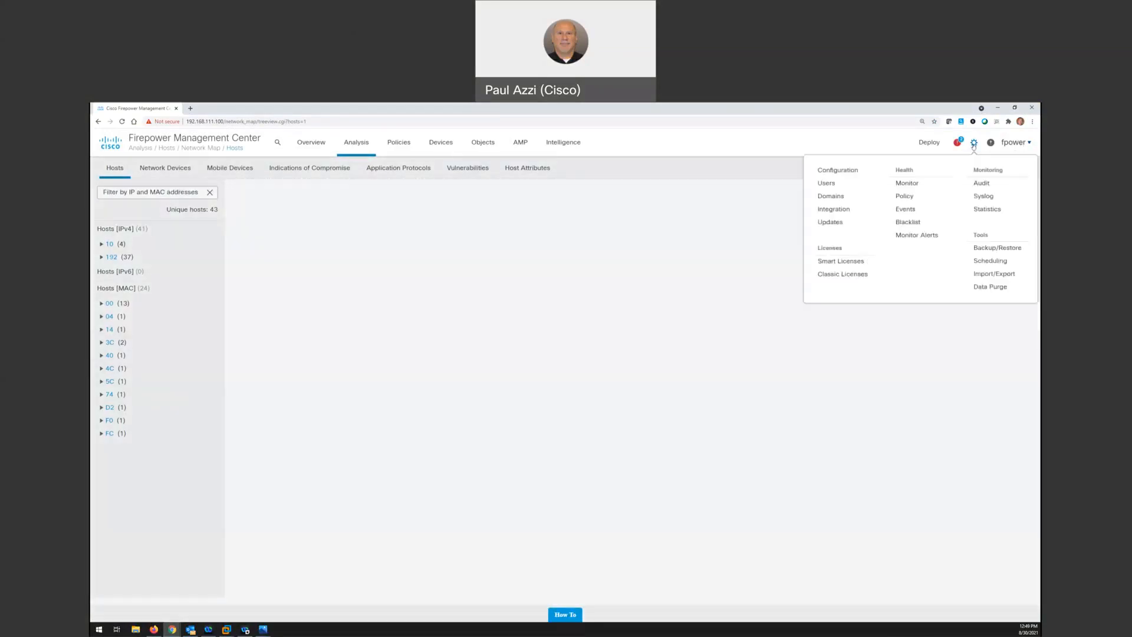
left_click(982, 184)
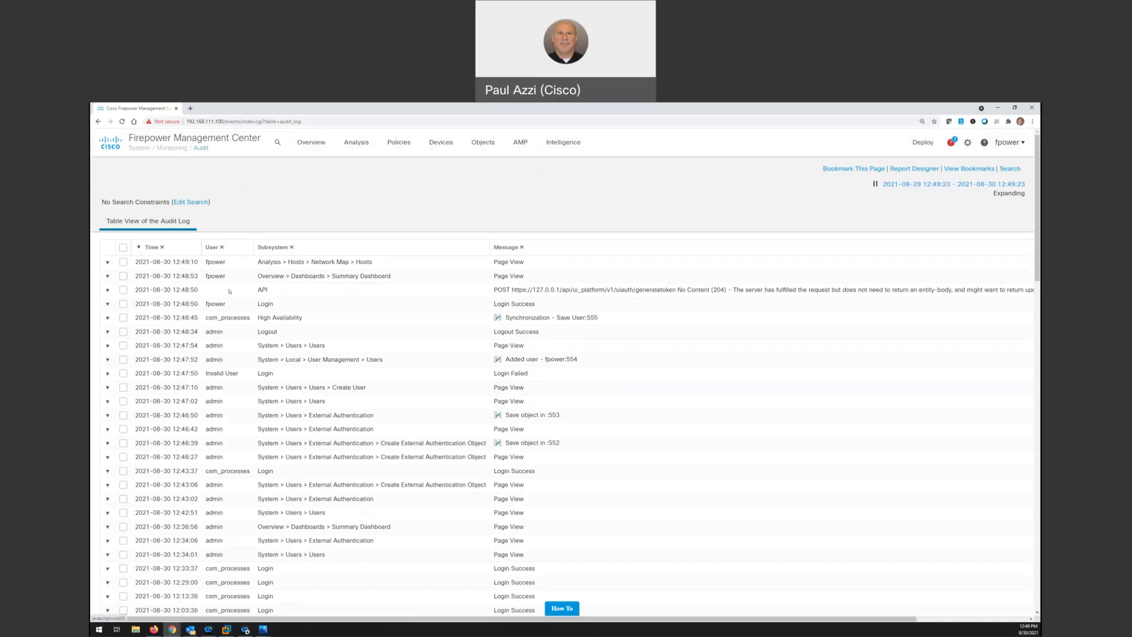
Log out of the fpower account, log back in as admin with the account password, and accept the login banner
left_click(1009, 142)
left_click(966, 197)
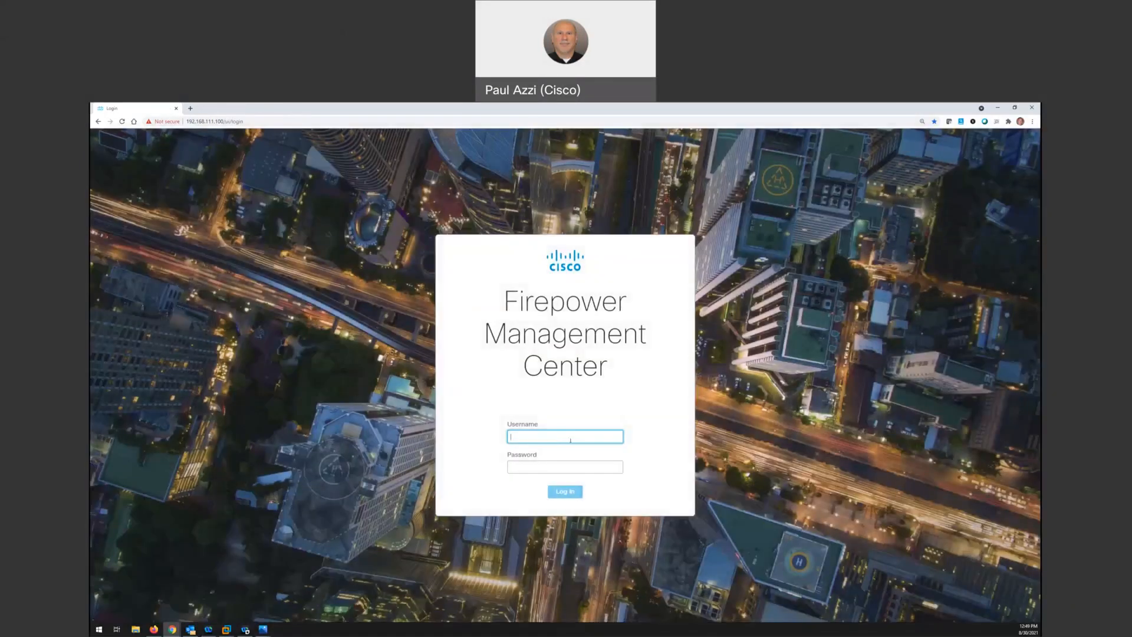
type("admin")
key("Tab")
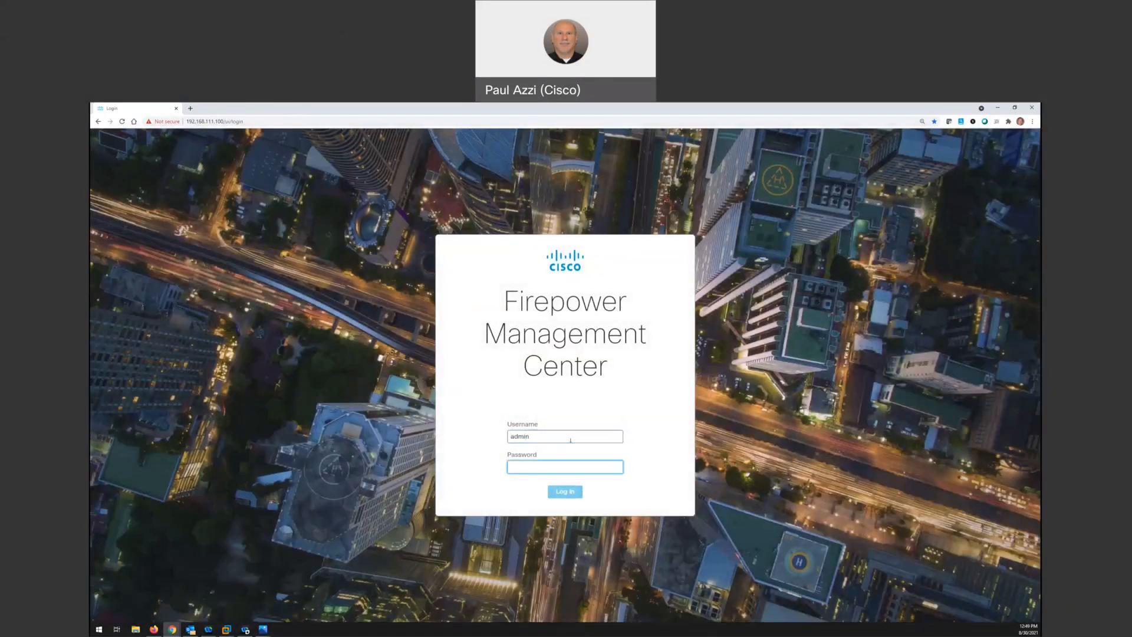
type("C••••••")
key("Return")
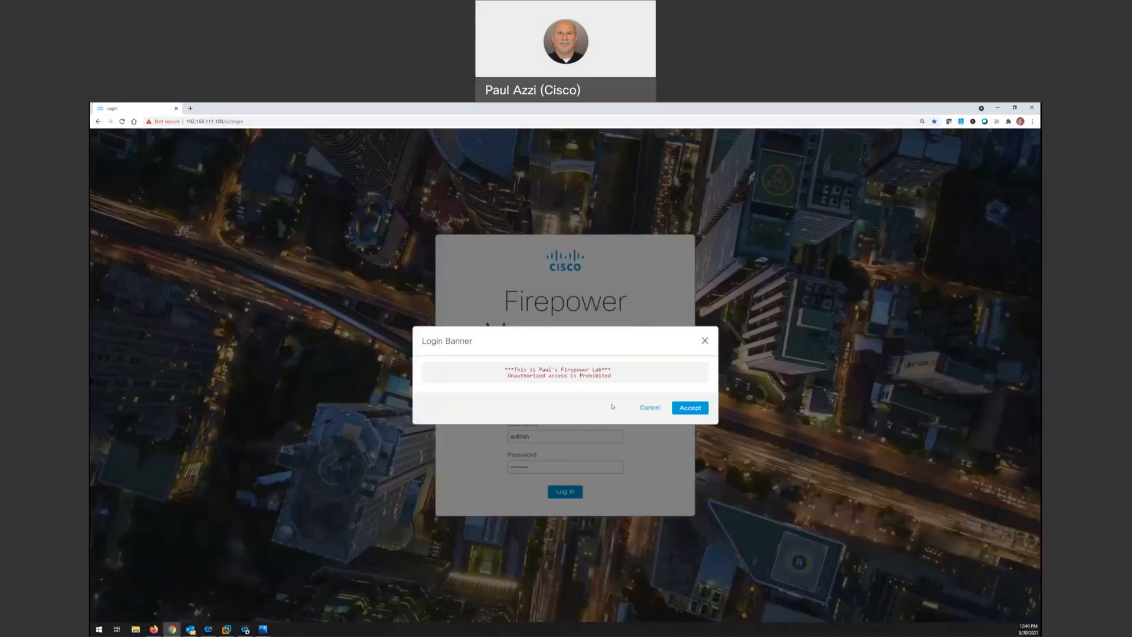
left_click(695, 409)
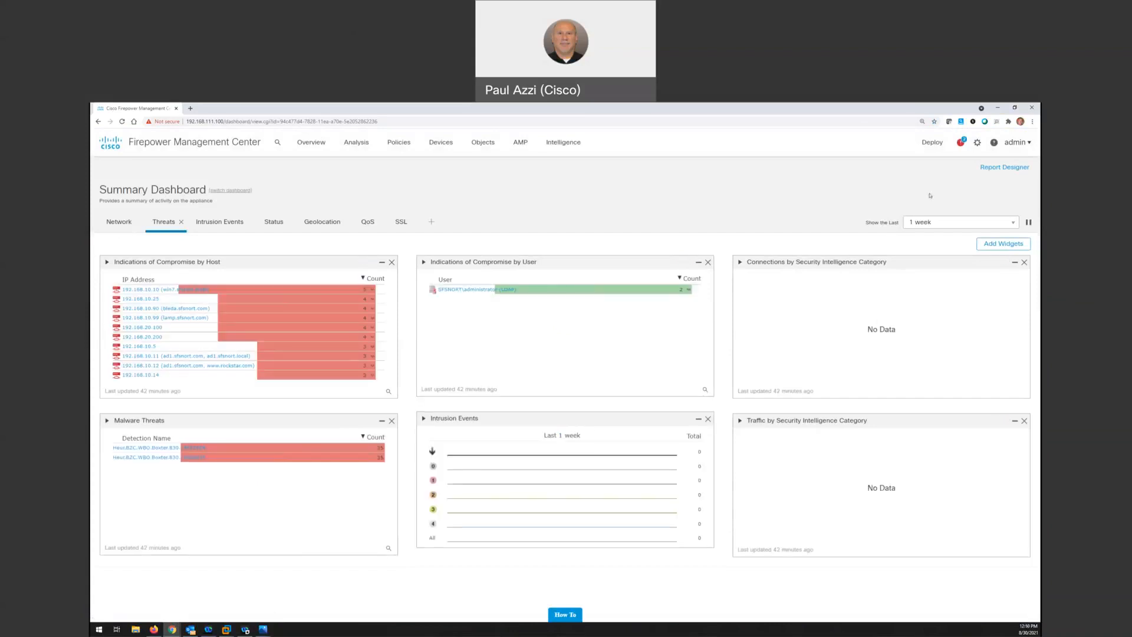
left_click(976, 143)
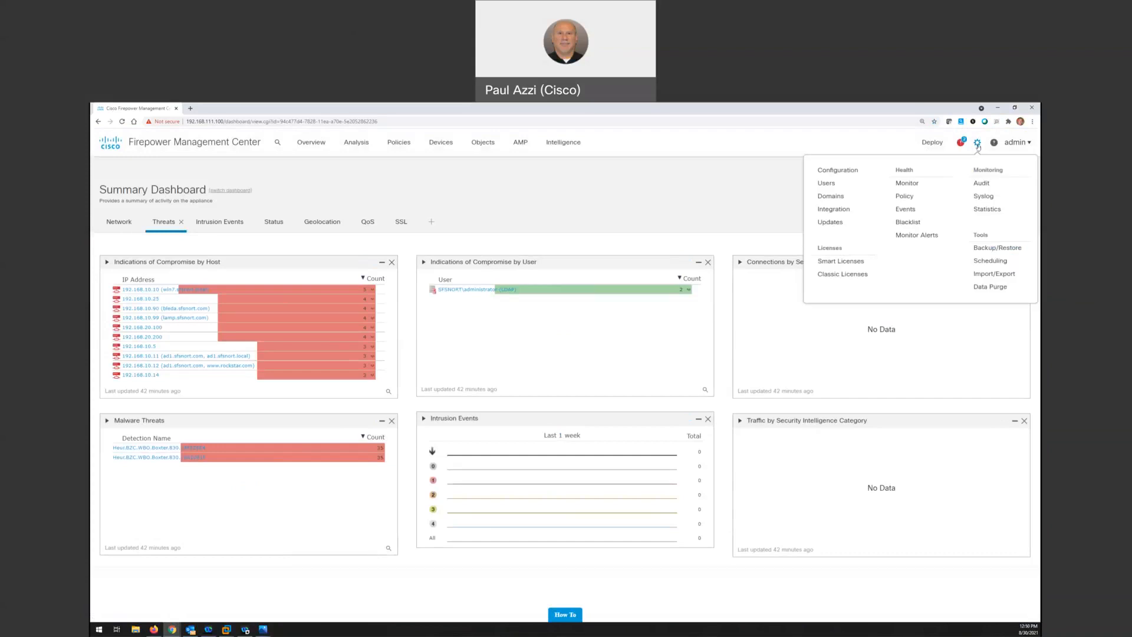
left_click(832, 184)
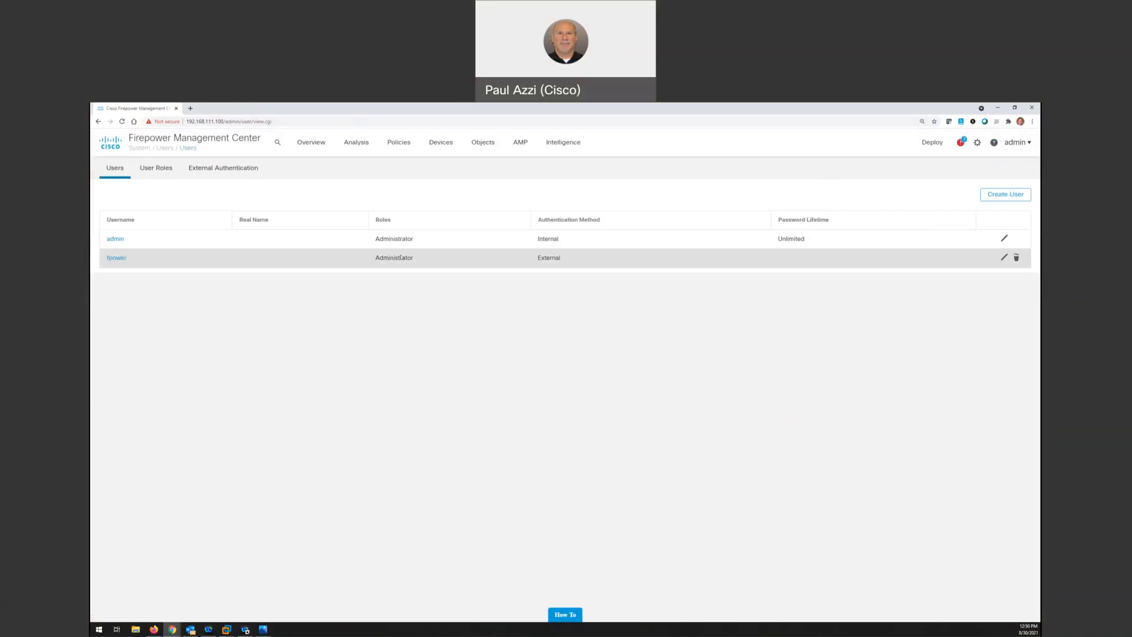
left_click_drag(415, 261, 364, 267)
Open the AD-ExternalAuth external authentication object for editing and expand its group controlled access roles
left_click(230, 172)
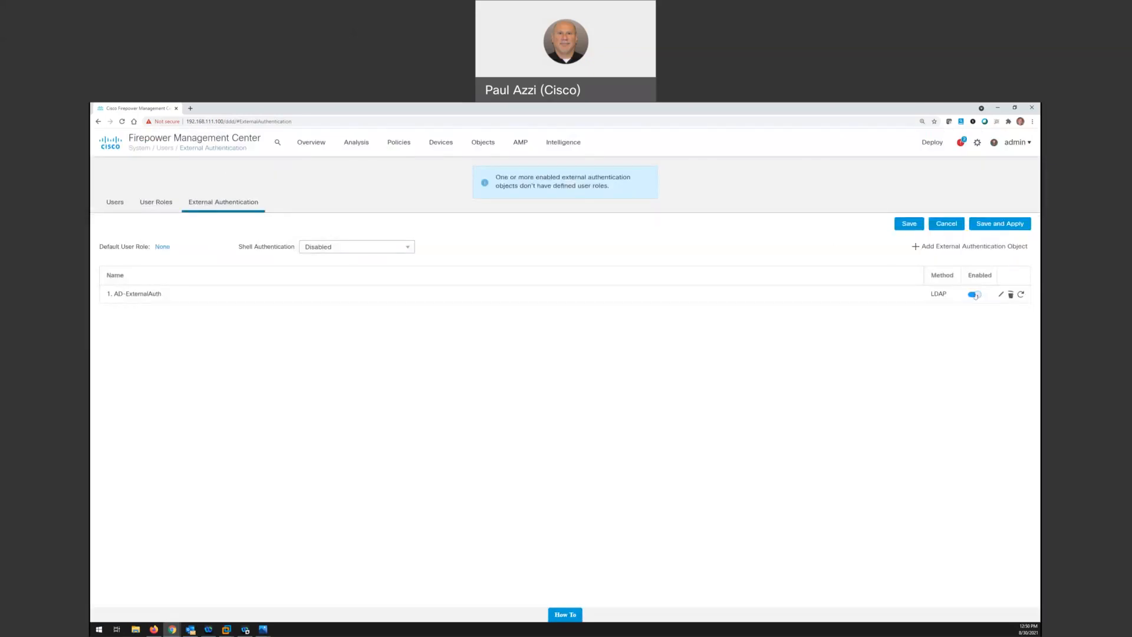
left_click(1002, 296)
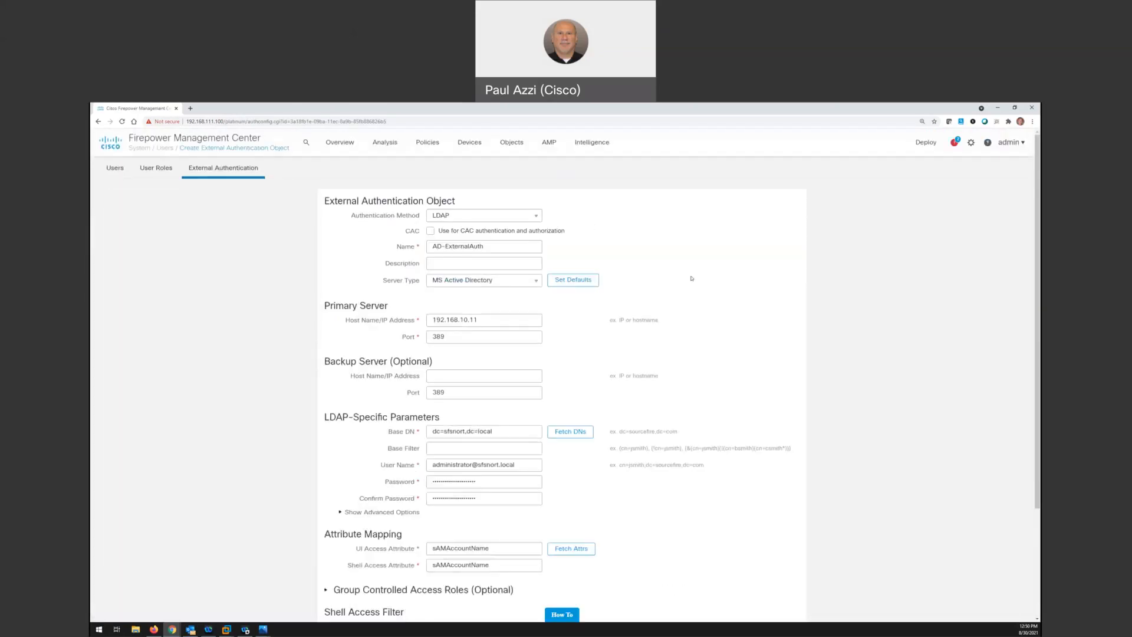
scroll(691, 278, "down", 3)
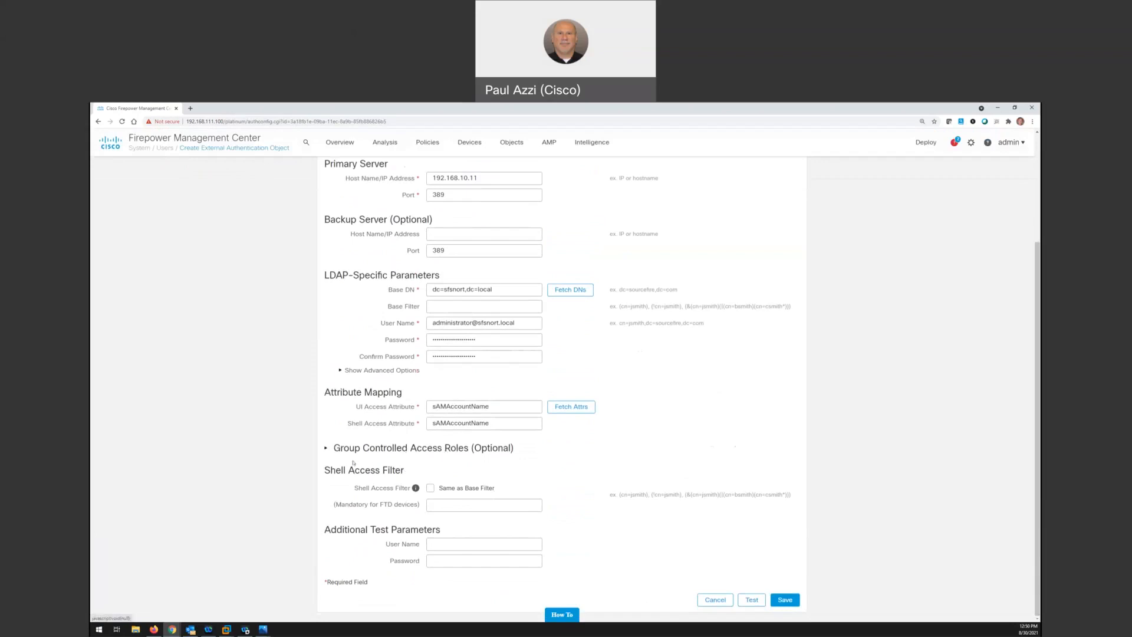
left_click(327, 449)
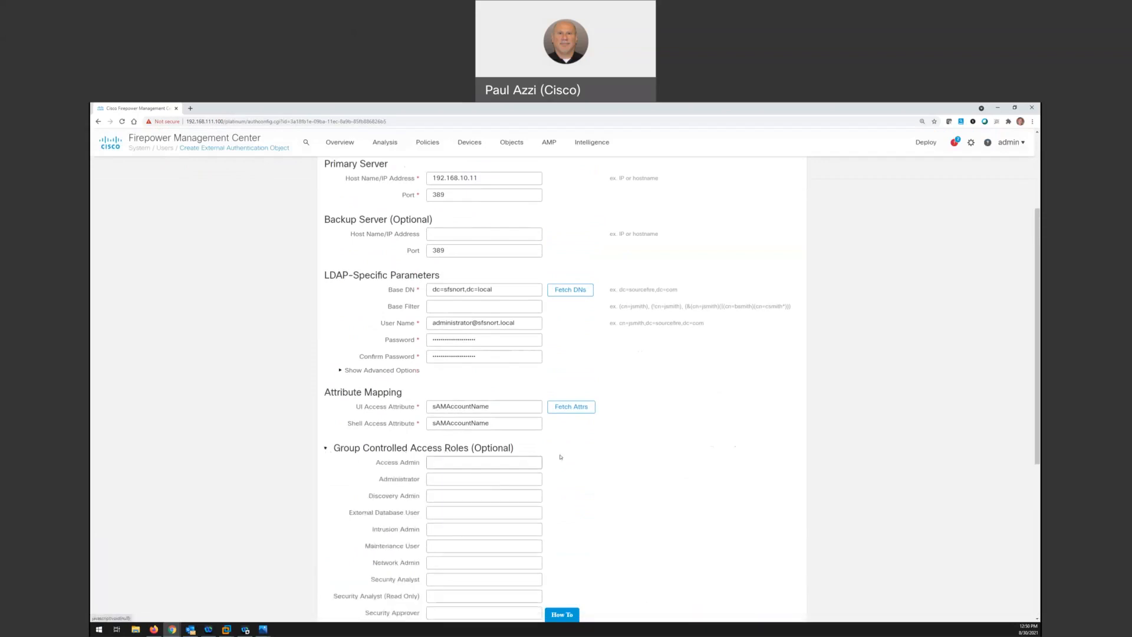
scroll(561, 457, "down", 2)
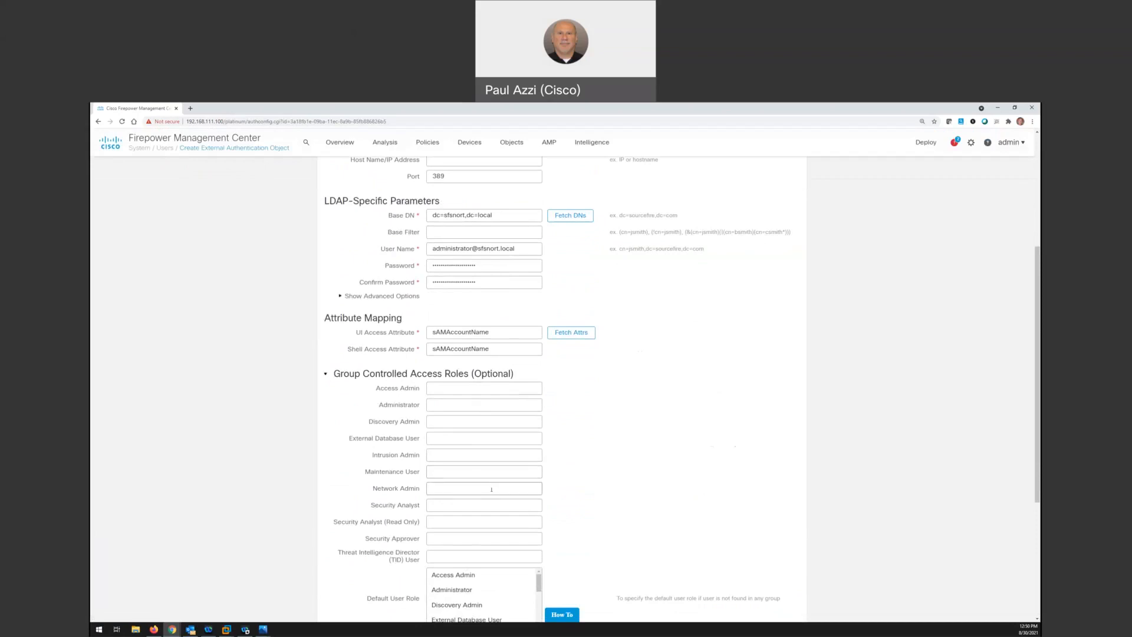
Map the Security Analyst role to the group cn=secteam,ou=lab,dc=sfsnort,dc=local
left_click(433, 505)
type("cn=secteam,ou=")
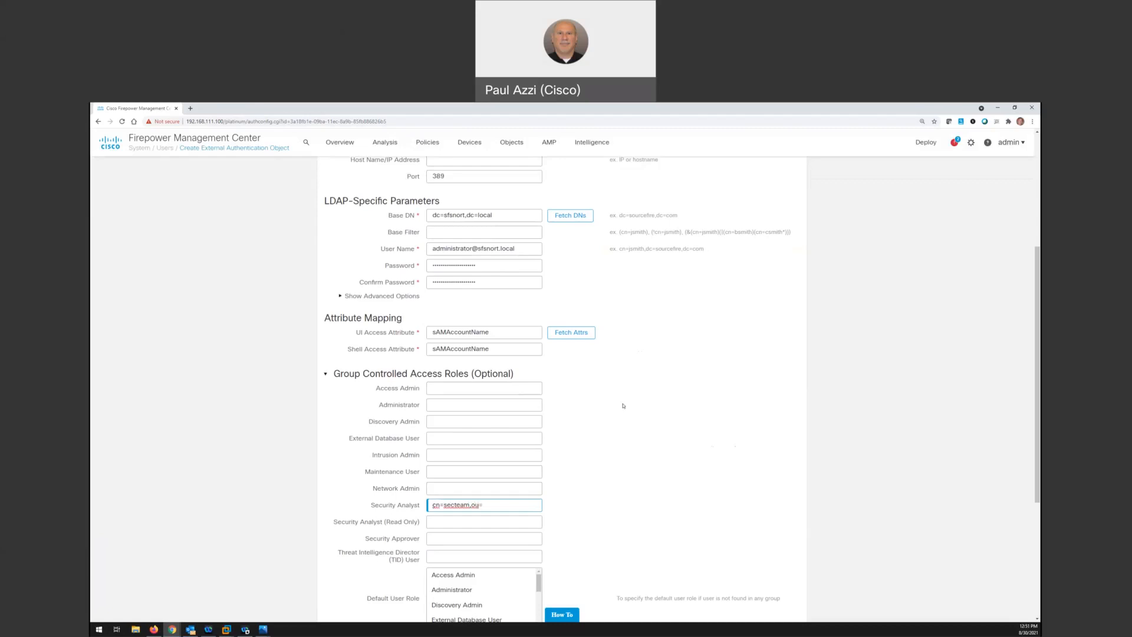
type("lab,dc=sfsnort,dc=local")
Save the AD-ExternalAuth object, then save and apply the external authentication changes
scroll(636, 482, "down", 2)
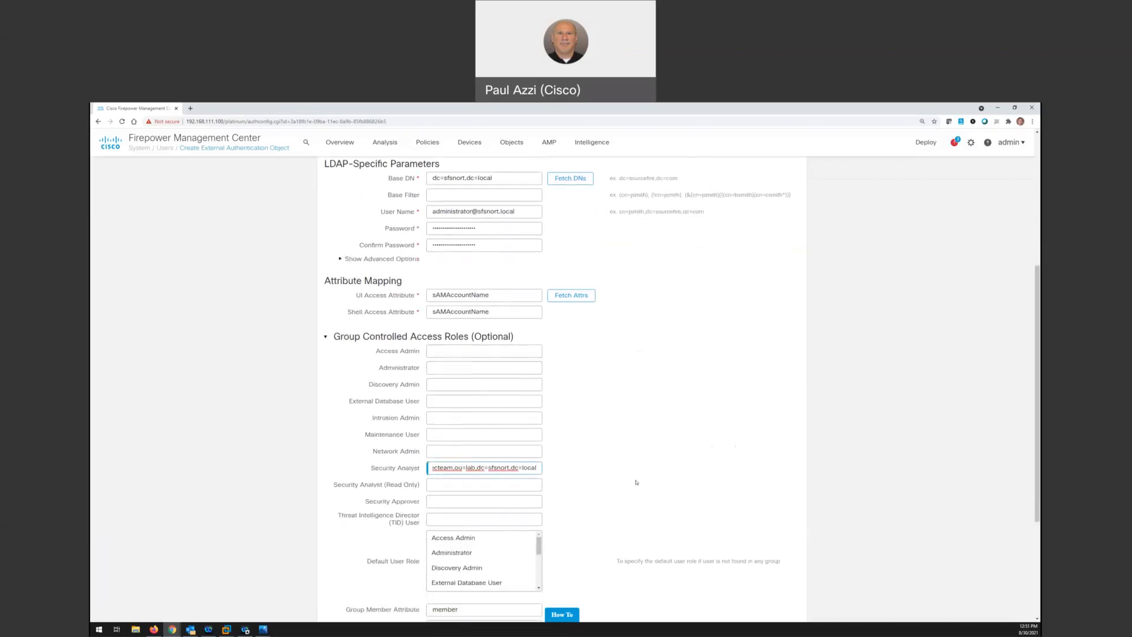
scroll(648, 486, "up", 1)
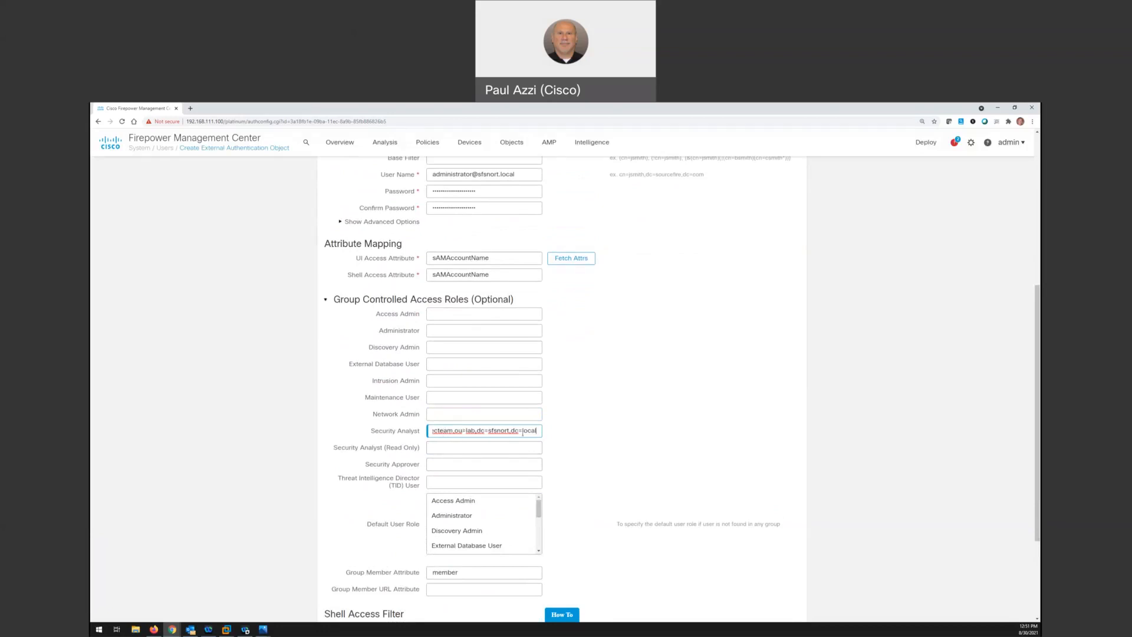
scroll(586, 443, "down", 1)
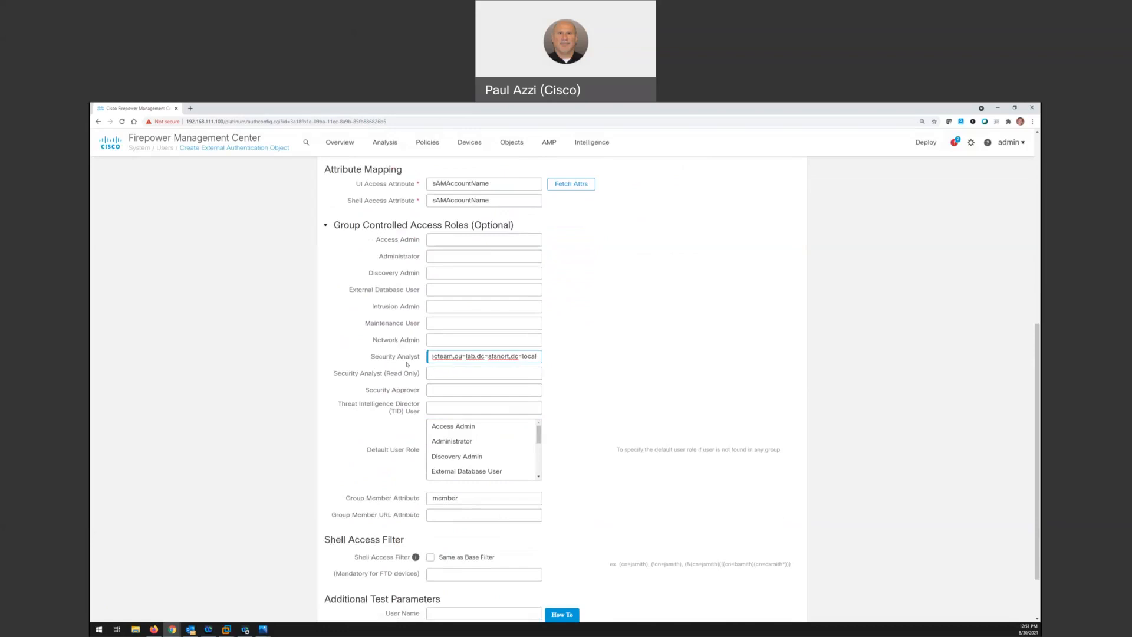
scroll(704, 417, "down", 1)
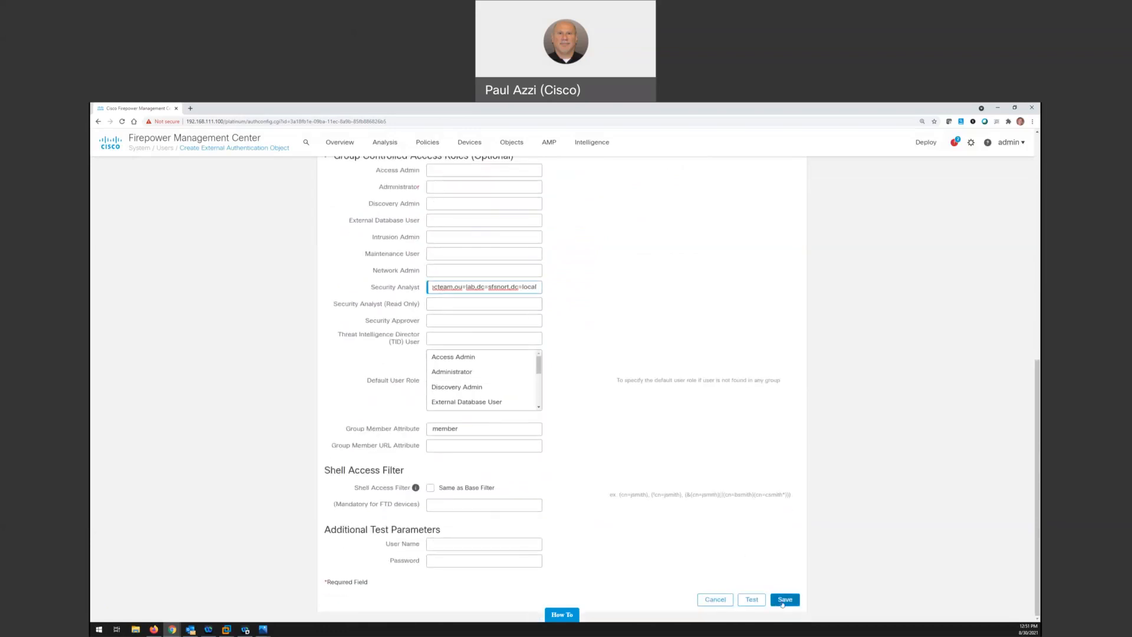
left_click(783, 601)
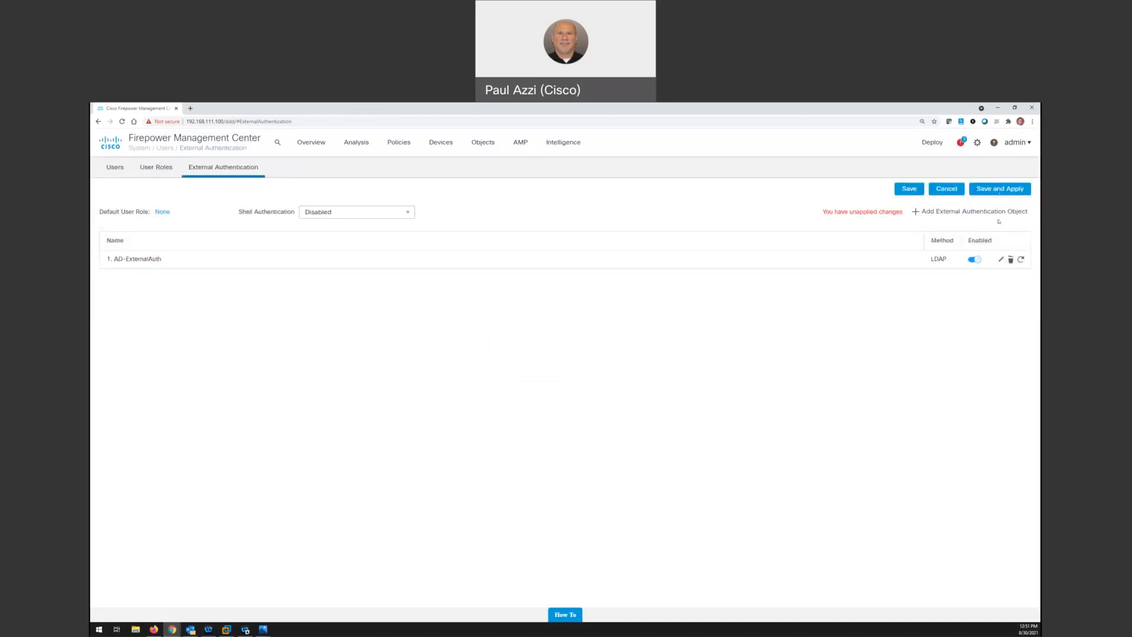
left_click(1007, 188)
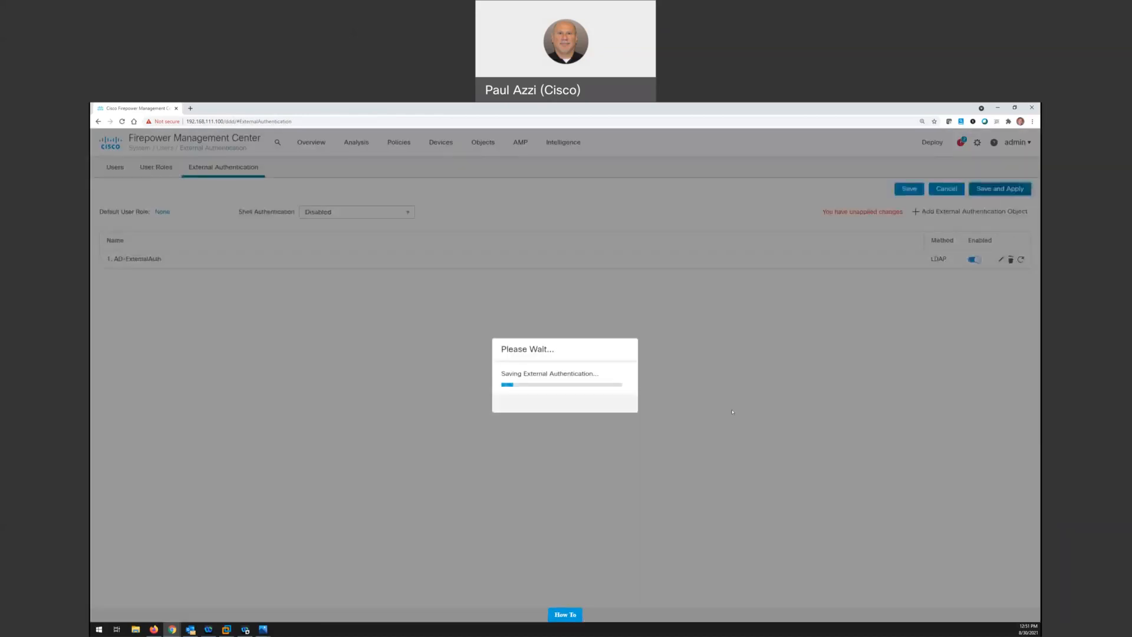
left_click(613, 407)
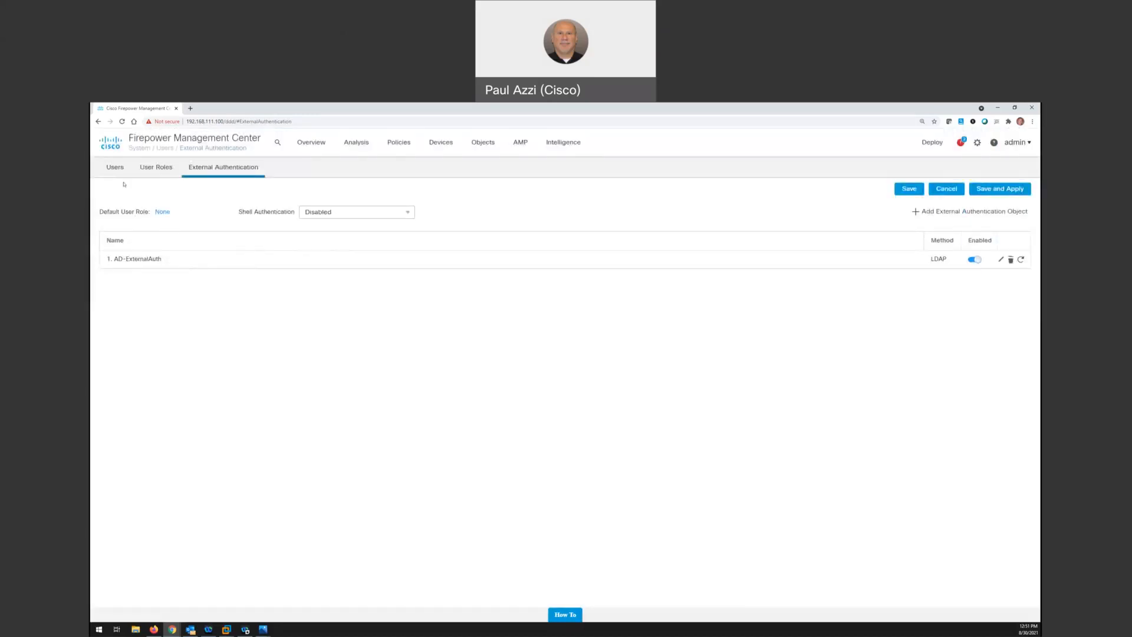
Create a user named secuser that uses the external authentication method, with no default roles selected, and save it
left_click(115, 169)
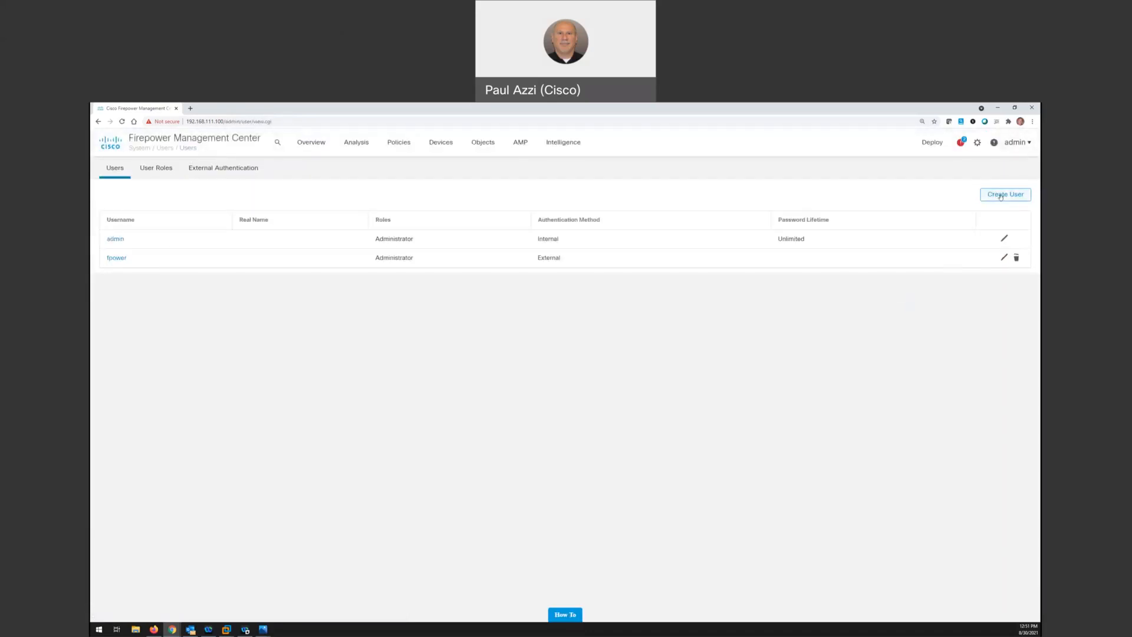
left_click(1001, 196)
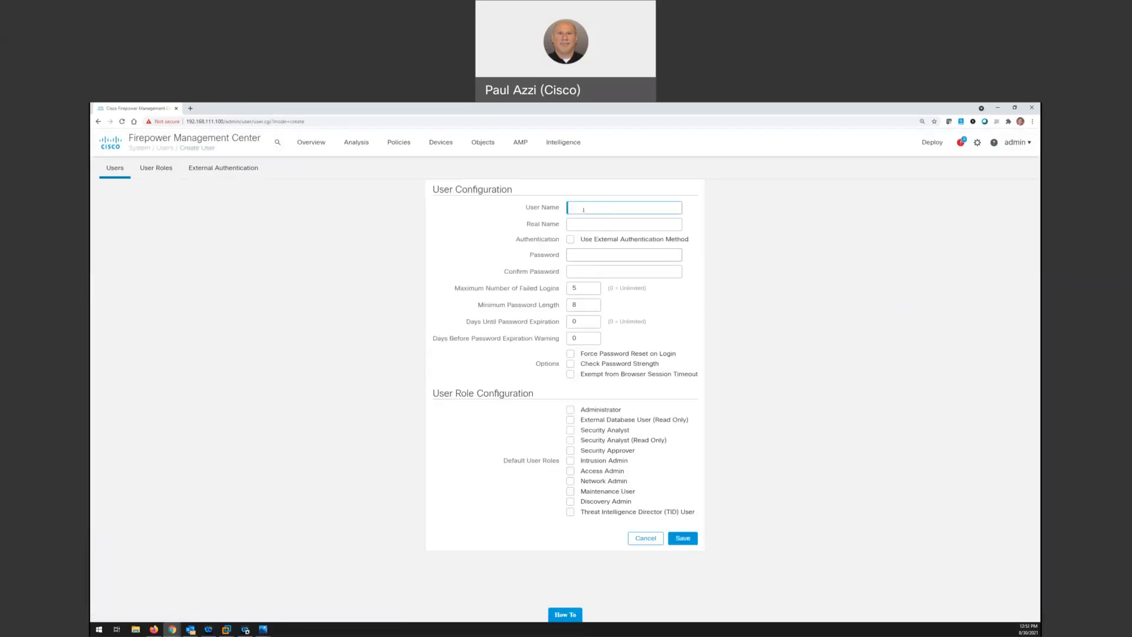
type("ser")
left_click(570, 239)
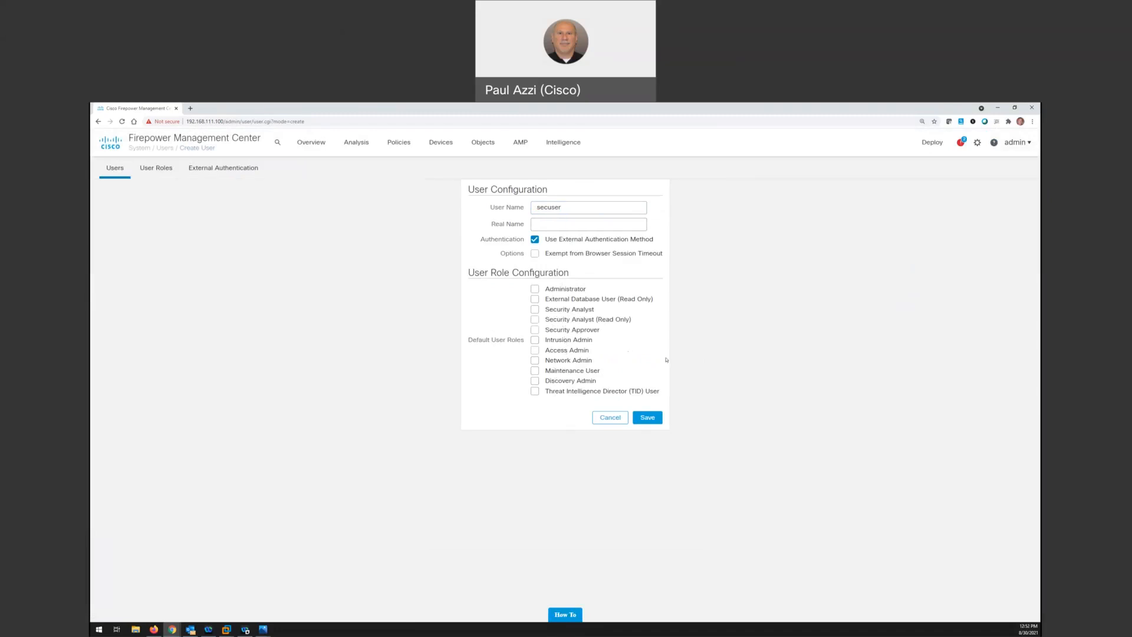
left_click(648, 421)
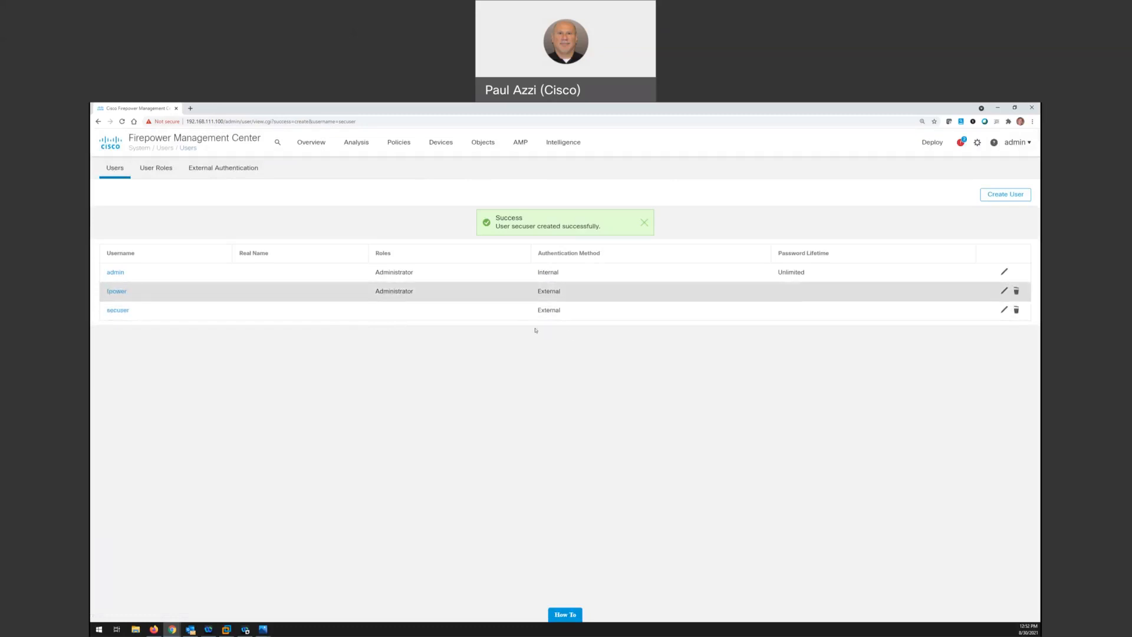
Log out of the admin account, log in as secuser with the account password, and accept the login banner
left_click(1016, 142)
left_click(962, 197)
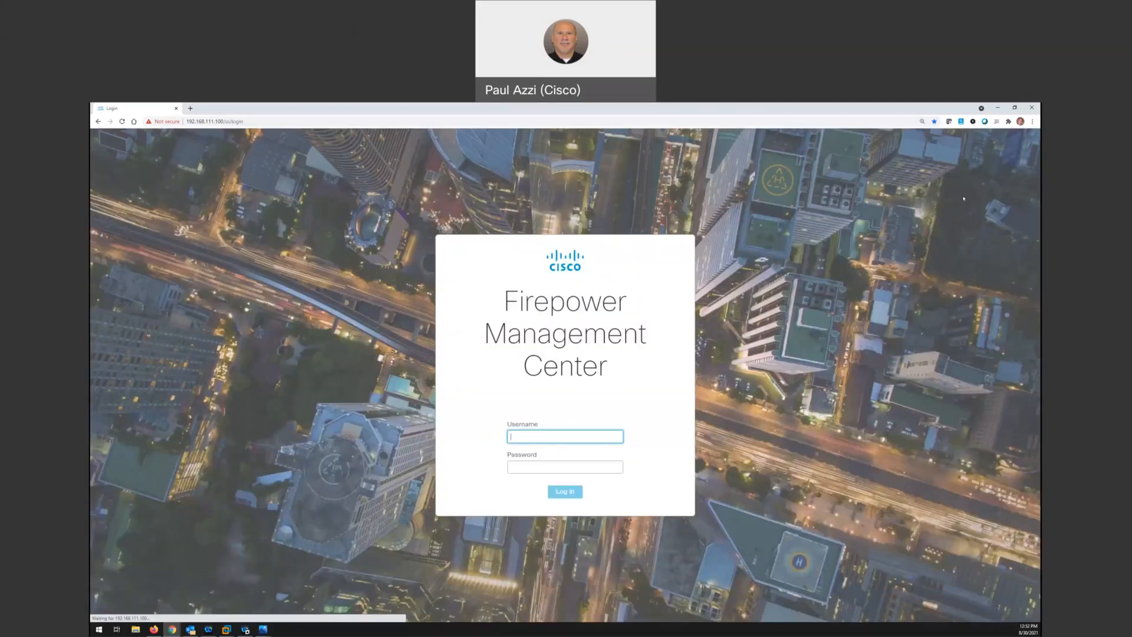
type("secuser")
key("Tab")
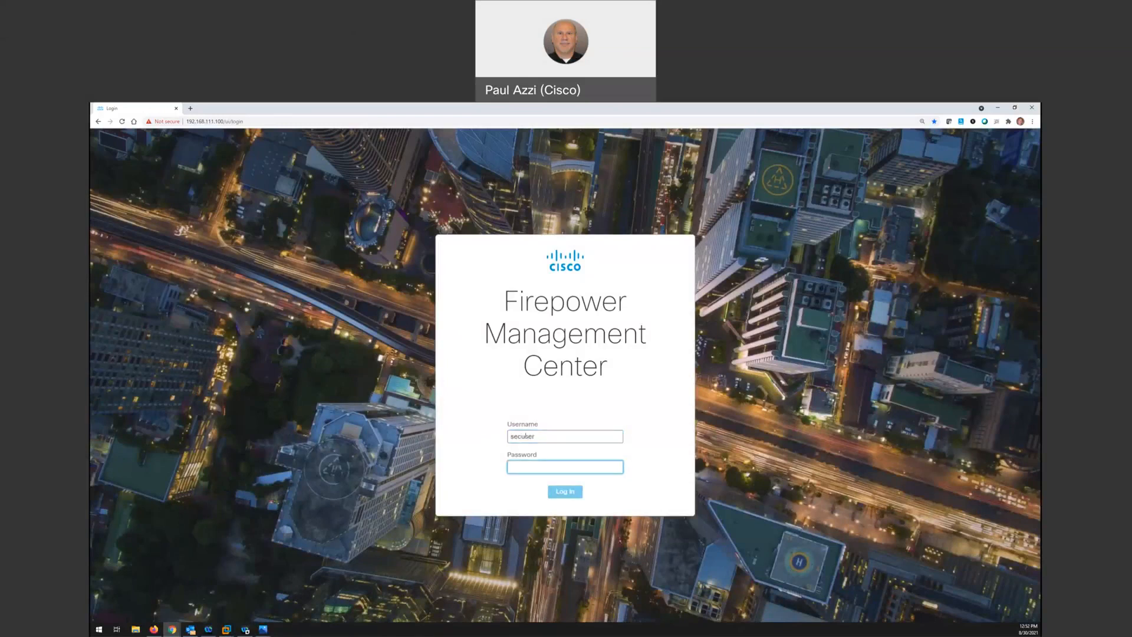
type("•••")
key("Return")
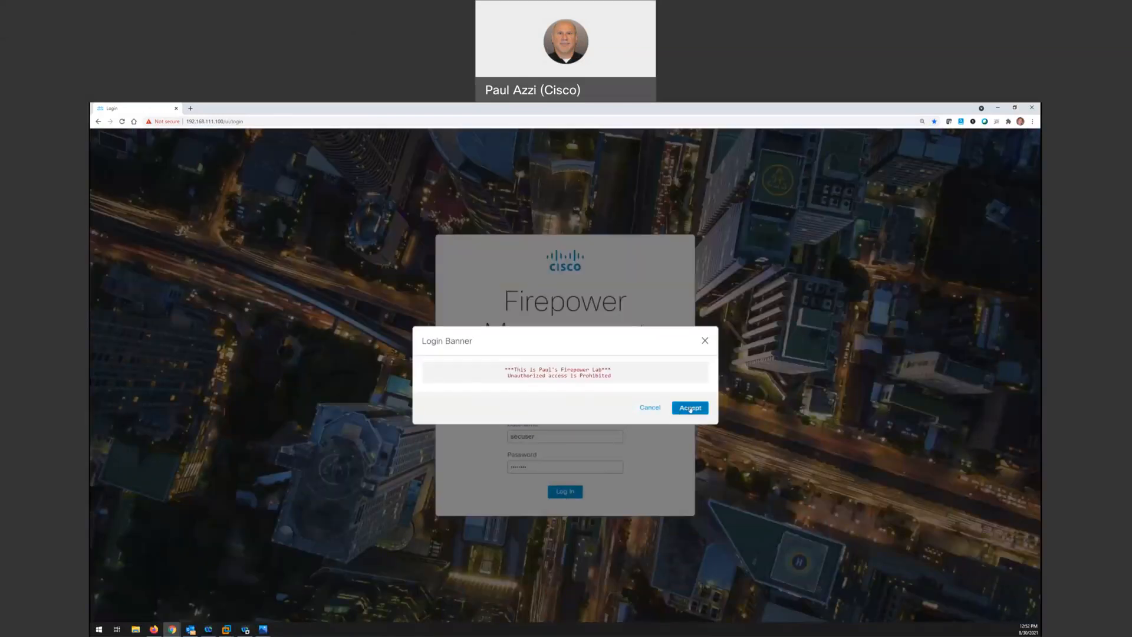
left_click(691, 408)
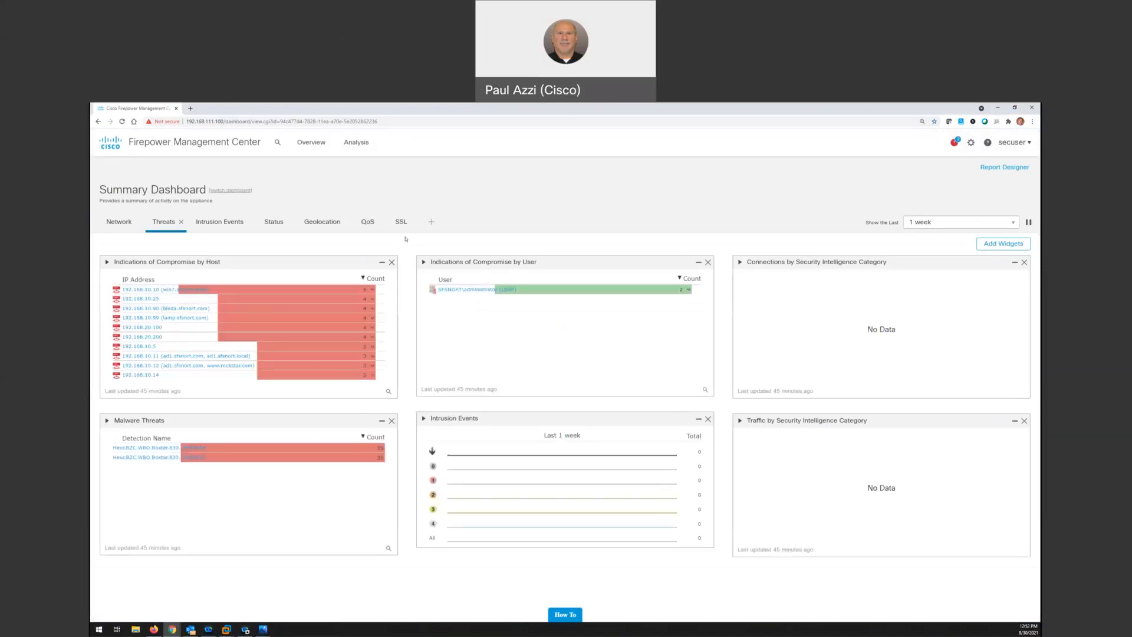
Examine which Overview, Analysis and system settings options are available to the secuser account
mouse_move(313, 151)
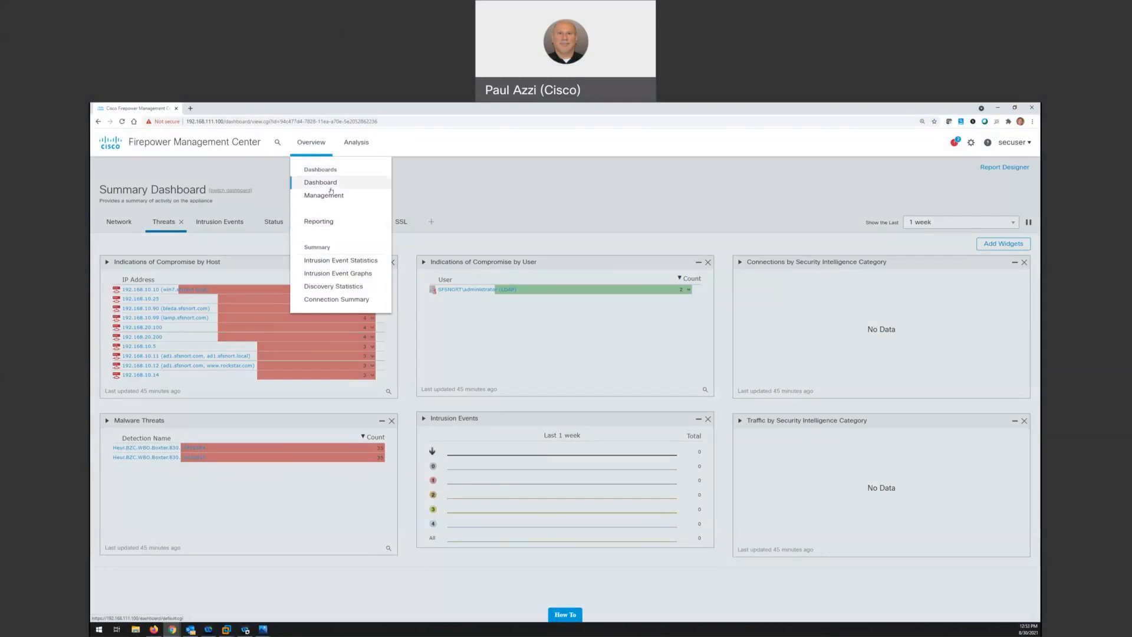
mouse_move(356, 148)
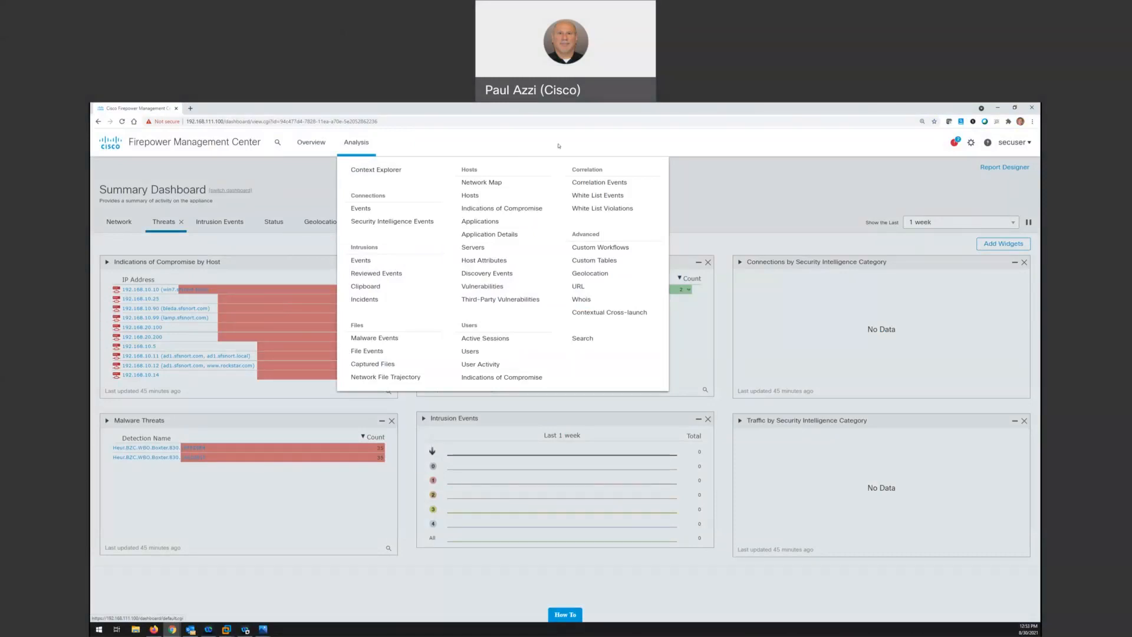
left_click(898, 149)
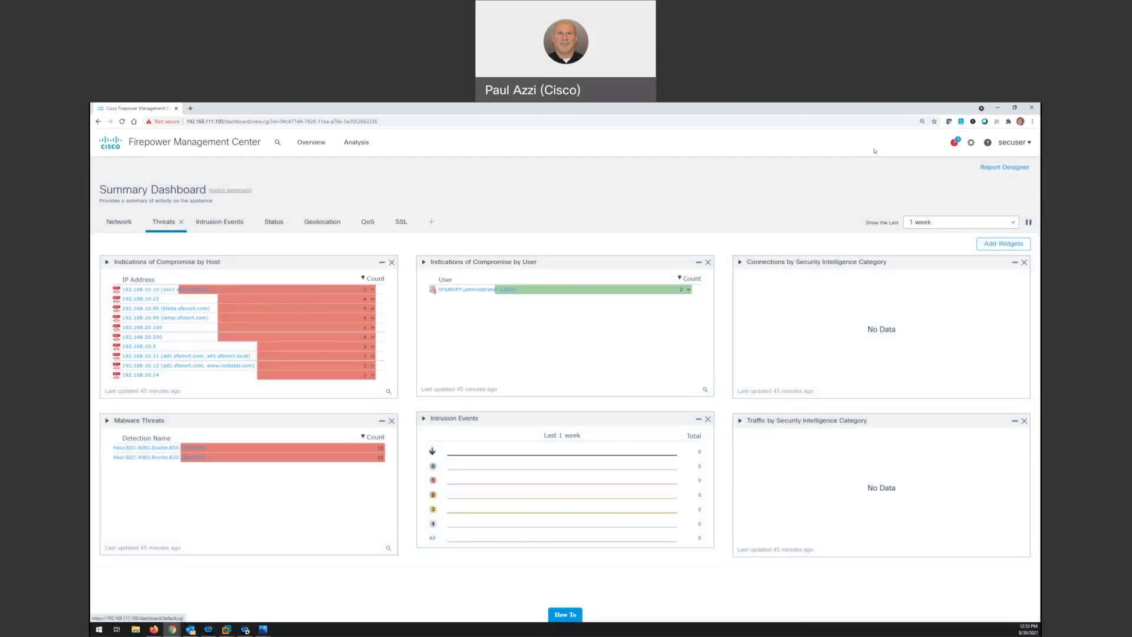
left_click(971, 143)
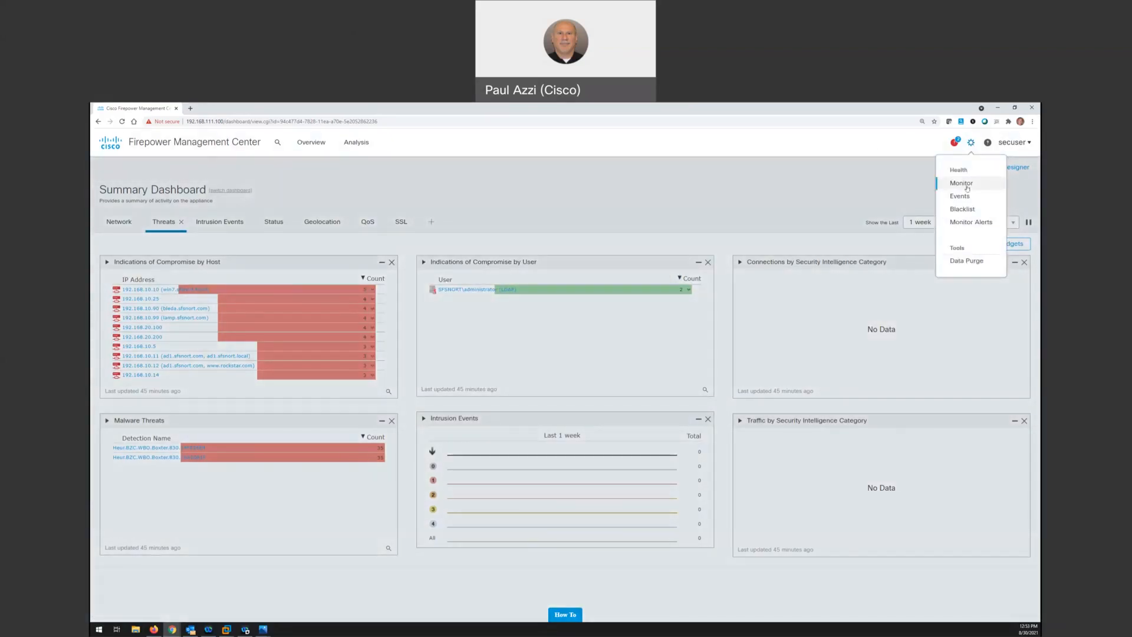
left_click(901, 174)
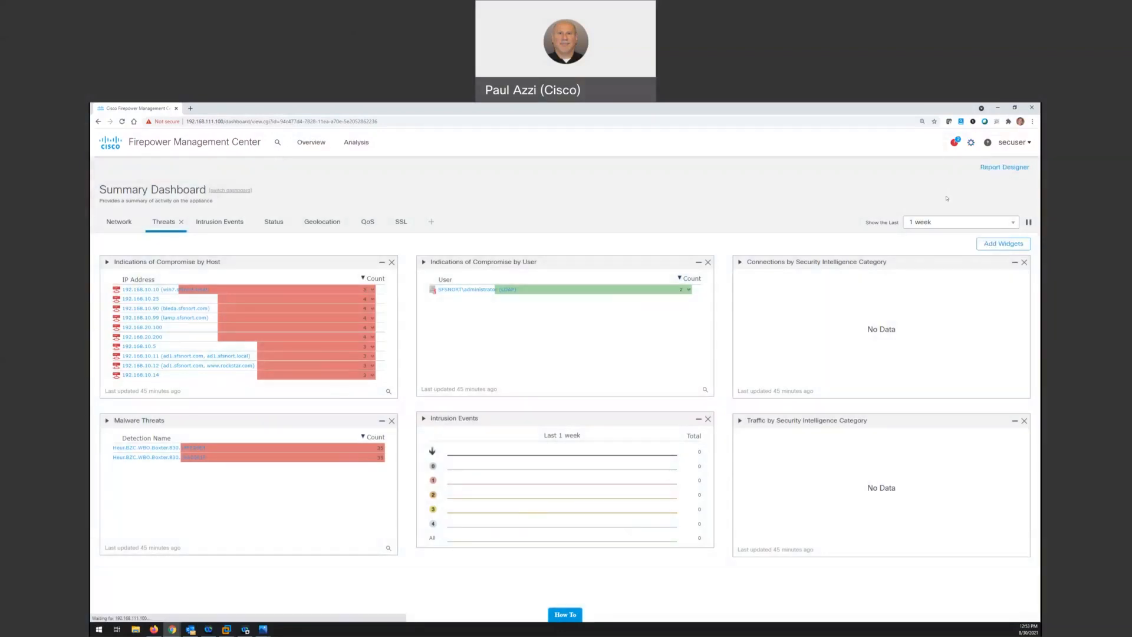
Log out of secuser, log back in as admin with the account password, and accept the login banner
left_click(1014, 144)
left_click(974, 198)
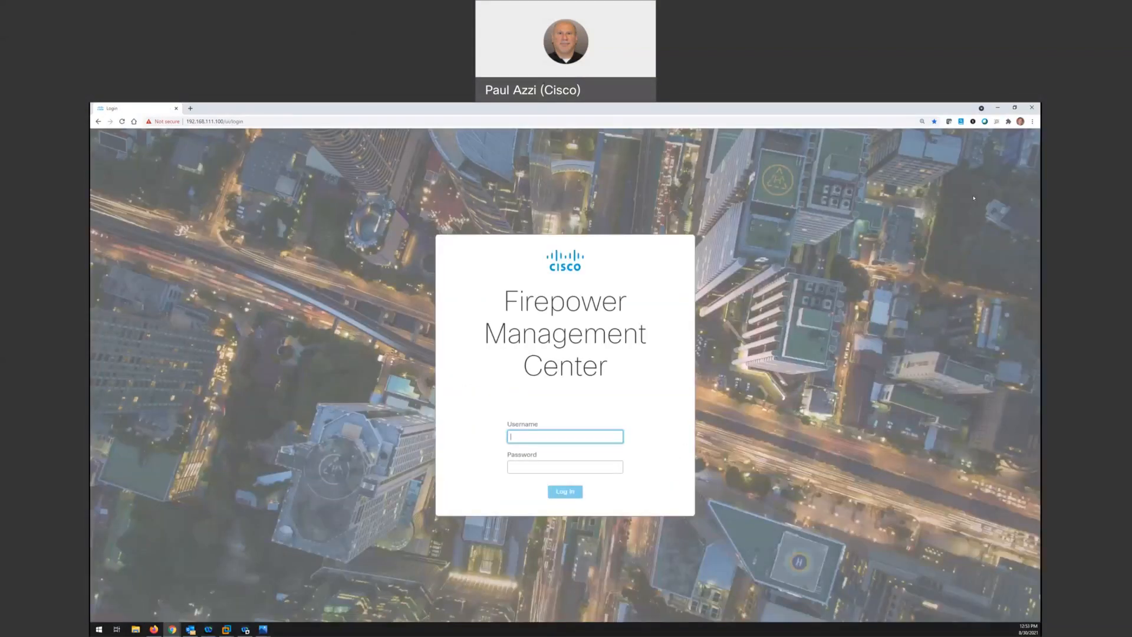
type("admin")
key("Tab")
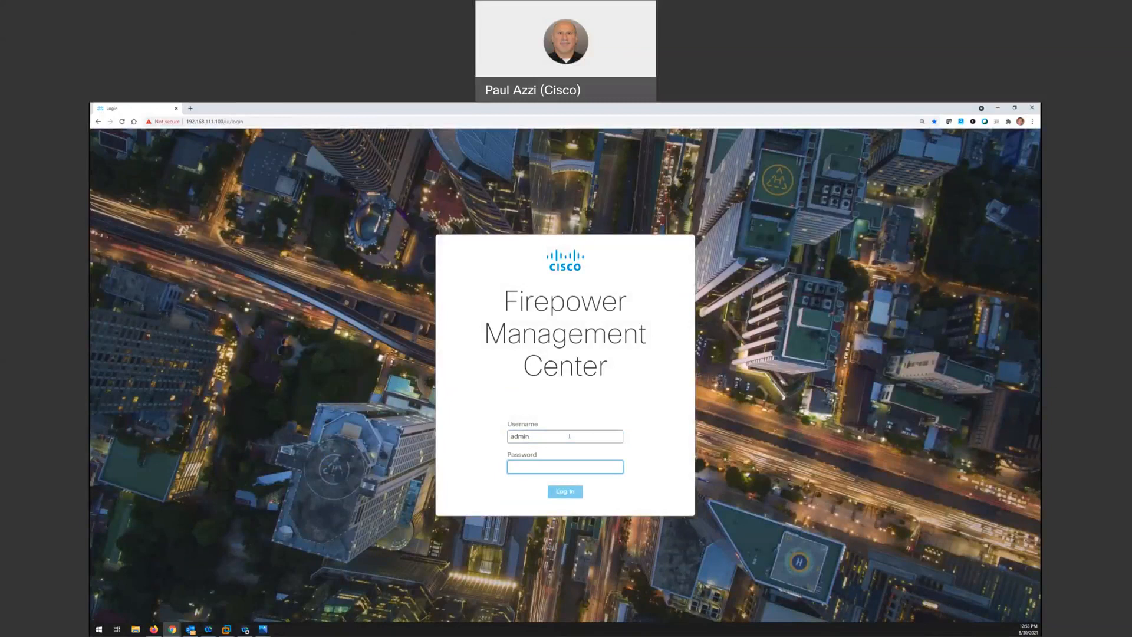
type("C")
key("Return")
left_click(695, 411)
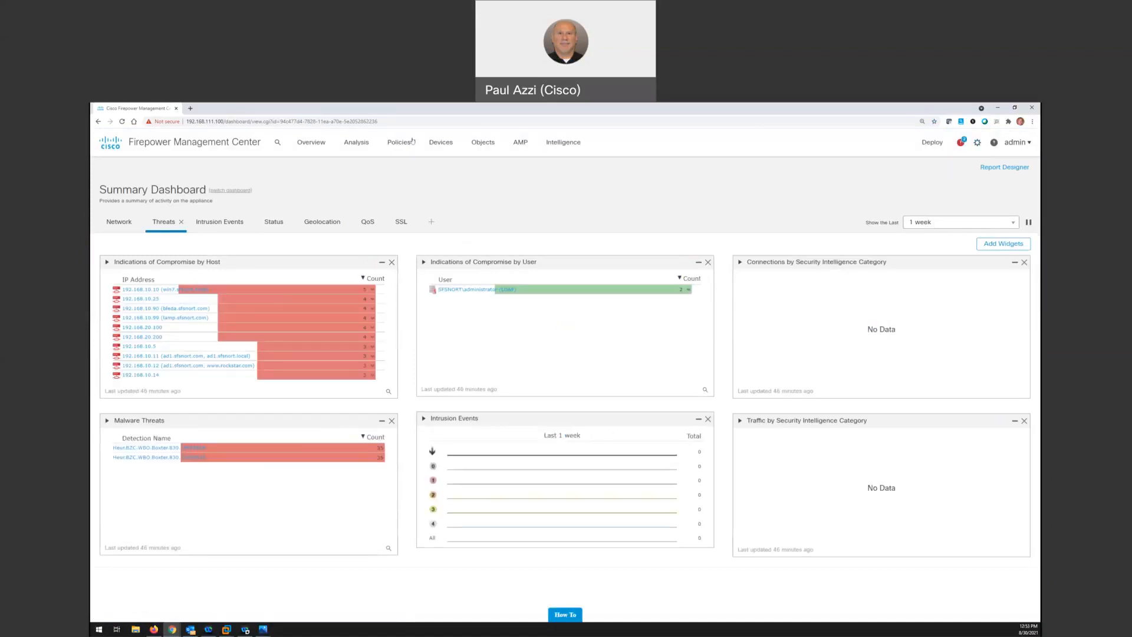
Open the user list and view secuser's user configuration to check its assigned roles
left_click(979, 144)
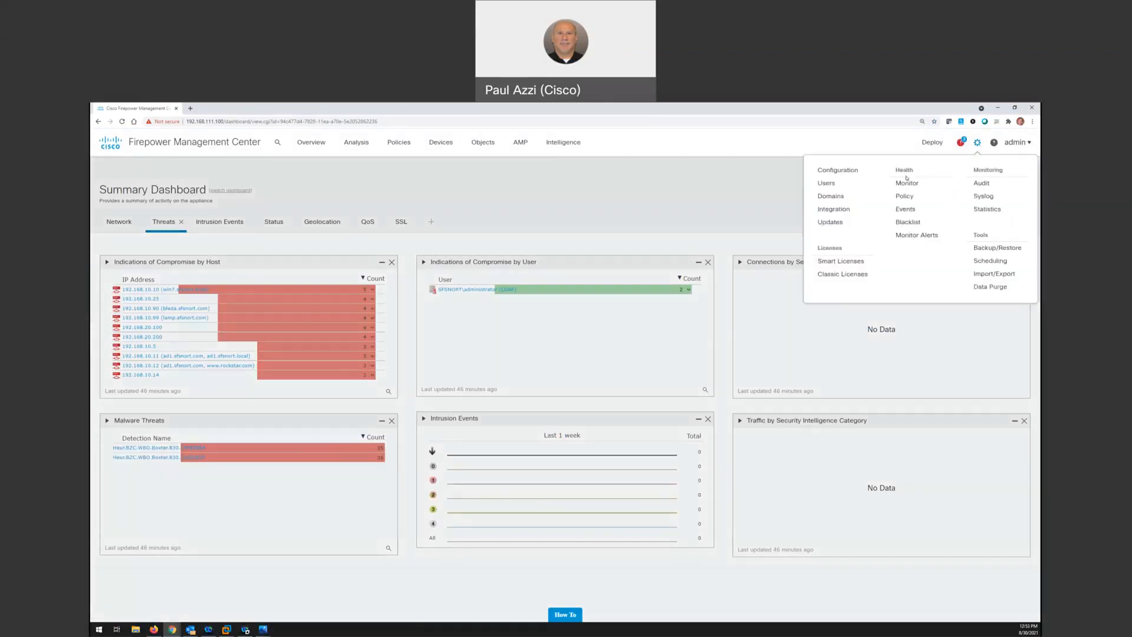
left_click(826, 184)
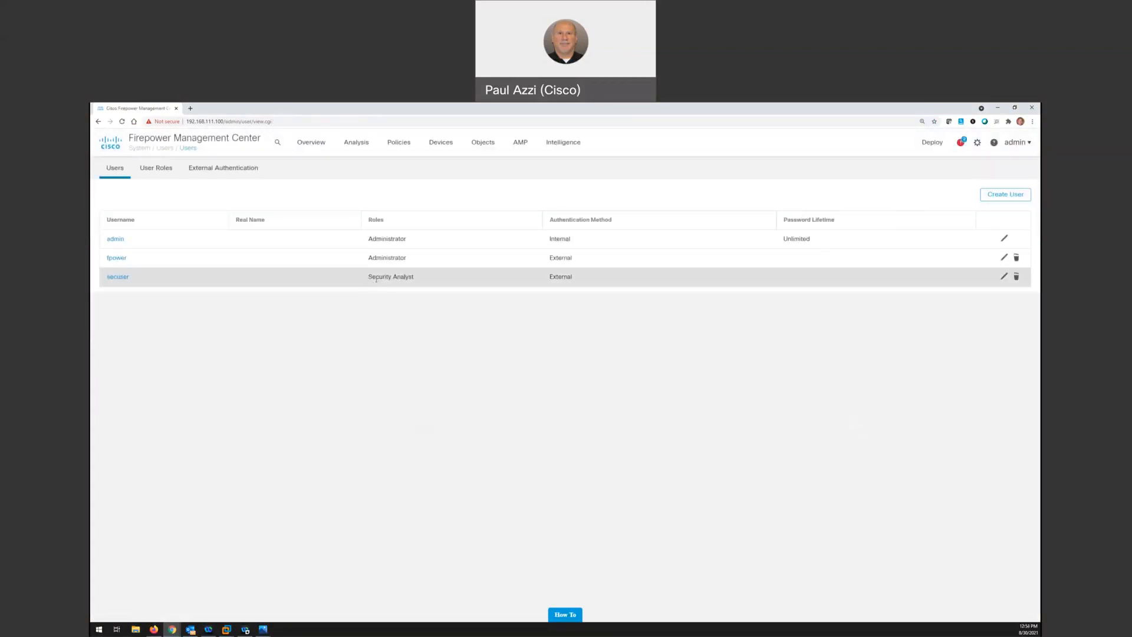
left_click(1004, 277)
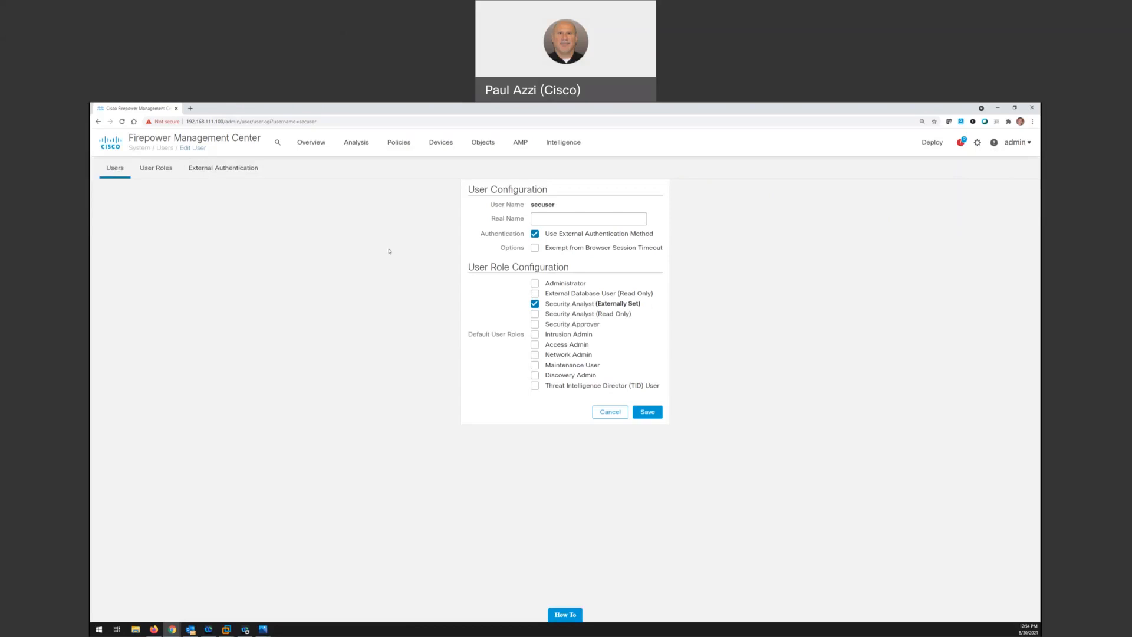
Reopen the AD-ExternalAuth object, leaving the external authentication list without saving, and expand its group controlled access roles to review the mappings
left_click(230, 171)
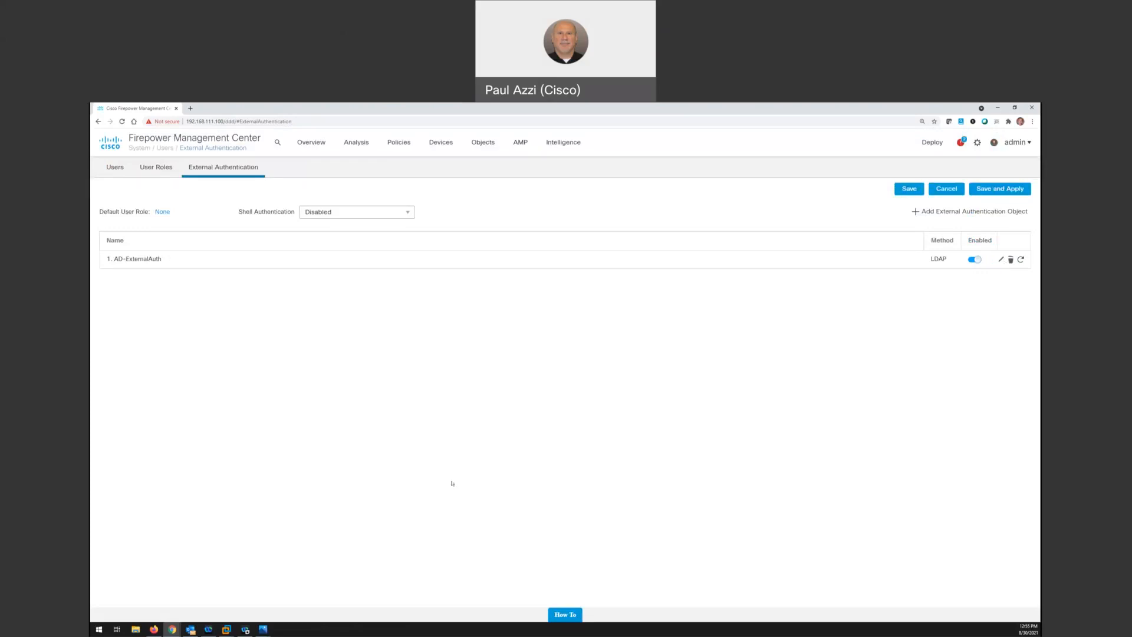
left_click(1000, 260)
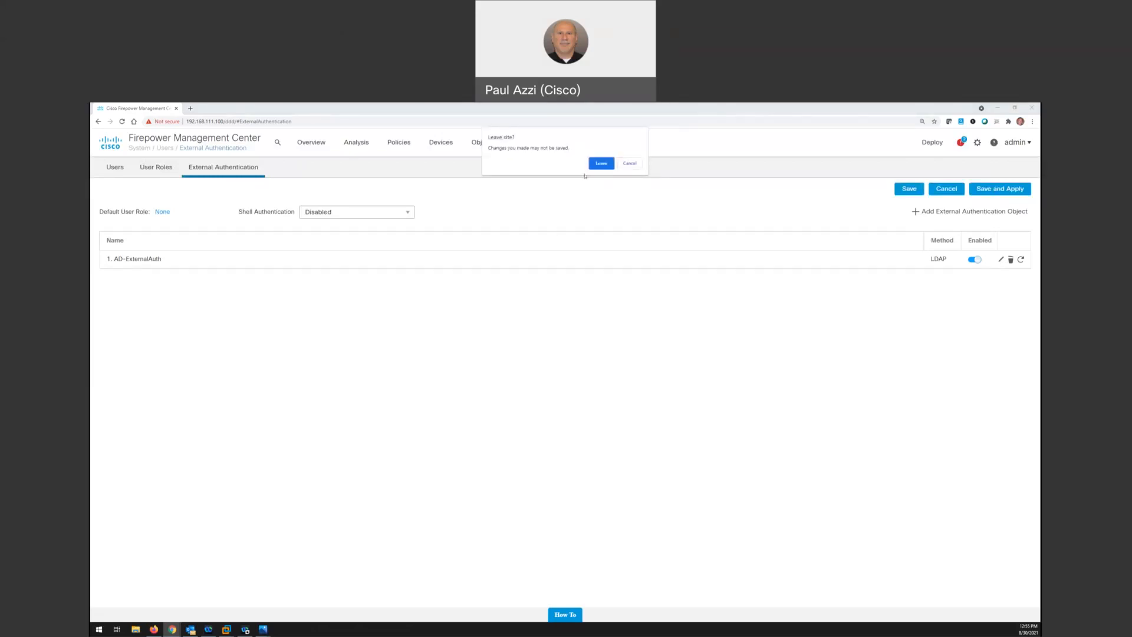
left_click(601, 163)
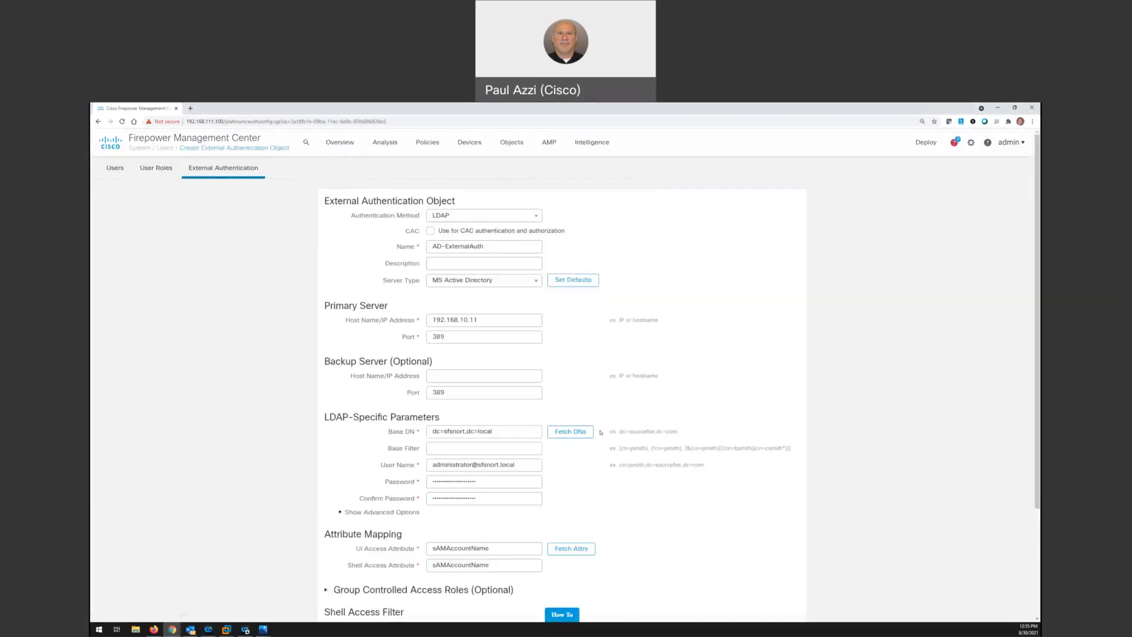
scroll(601, 432, "down", 3)
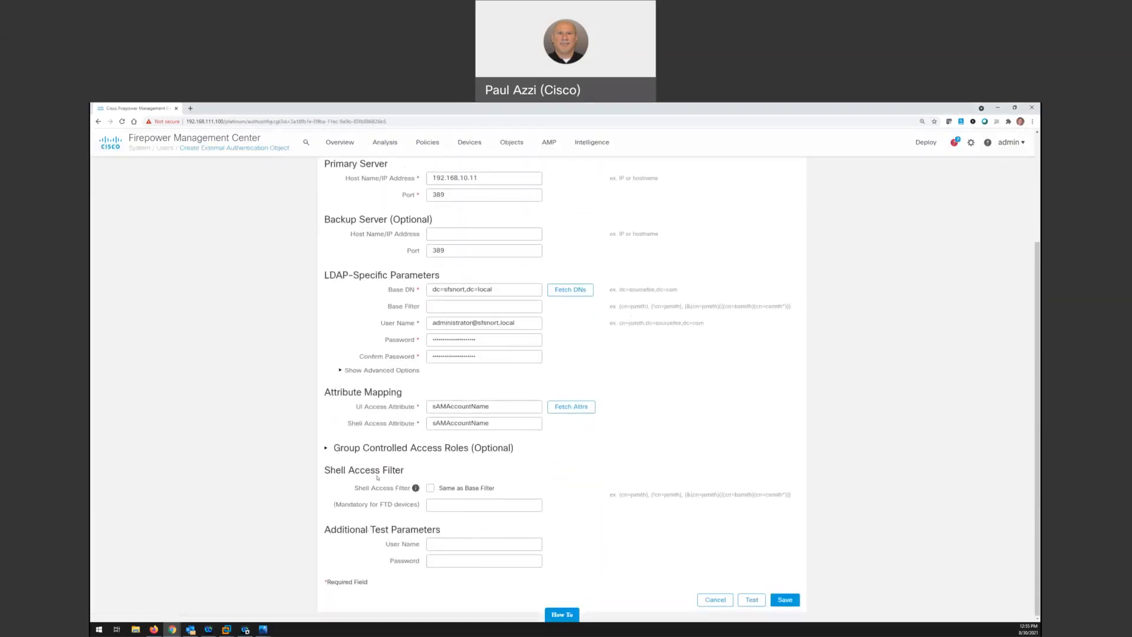
left_click(360, 448)
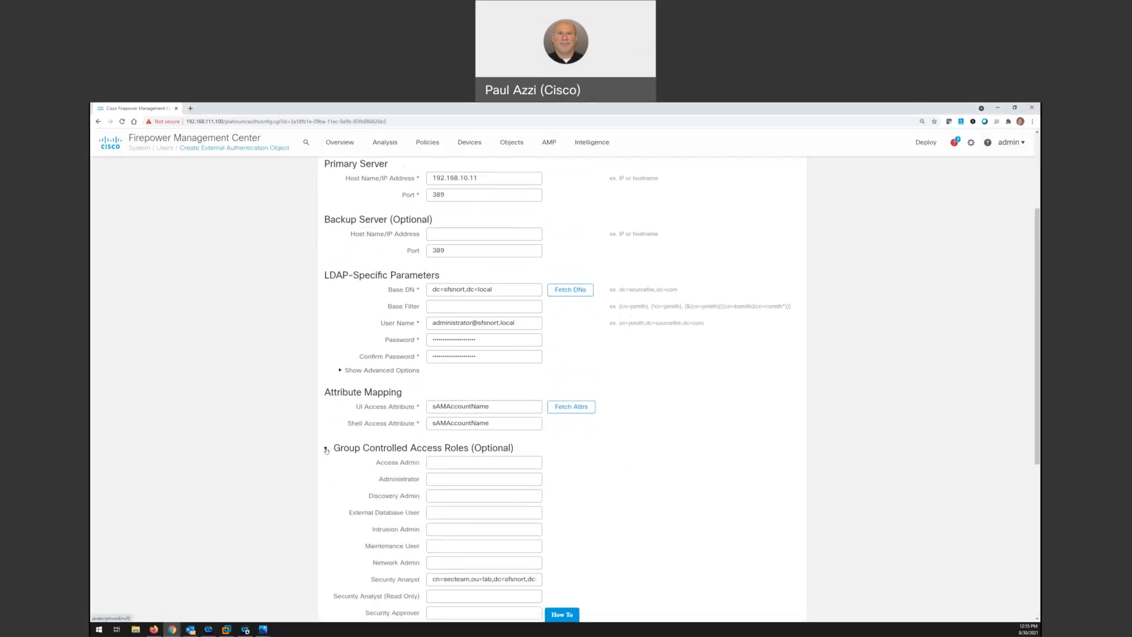
scroll(587, 466, "down", 2)
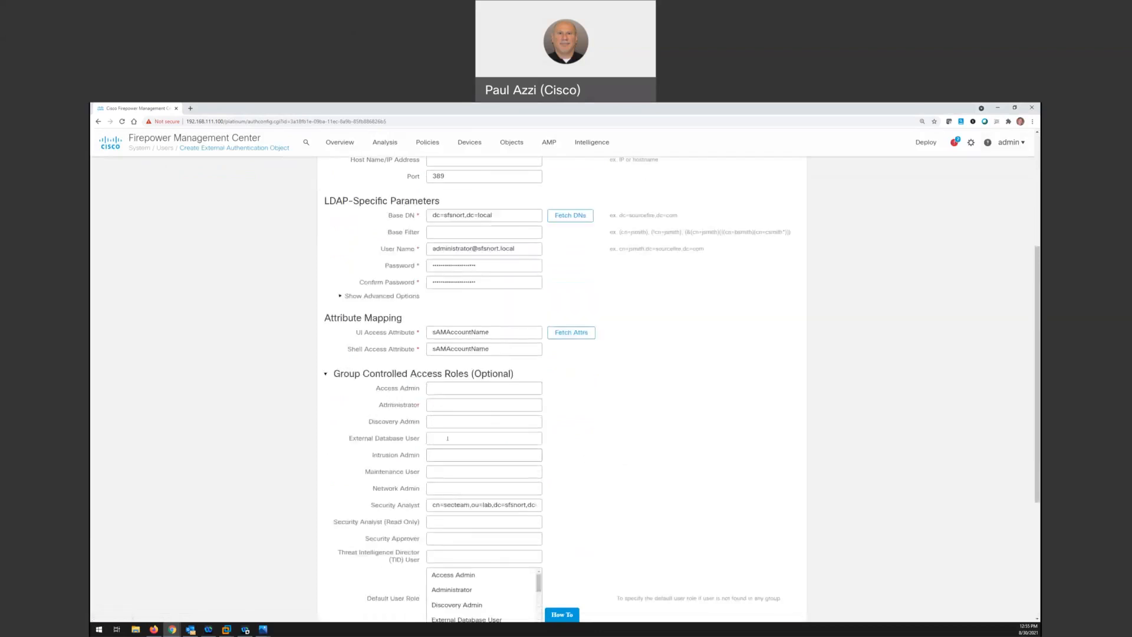